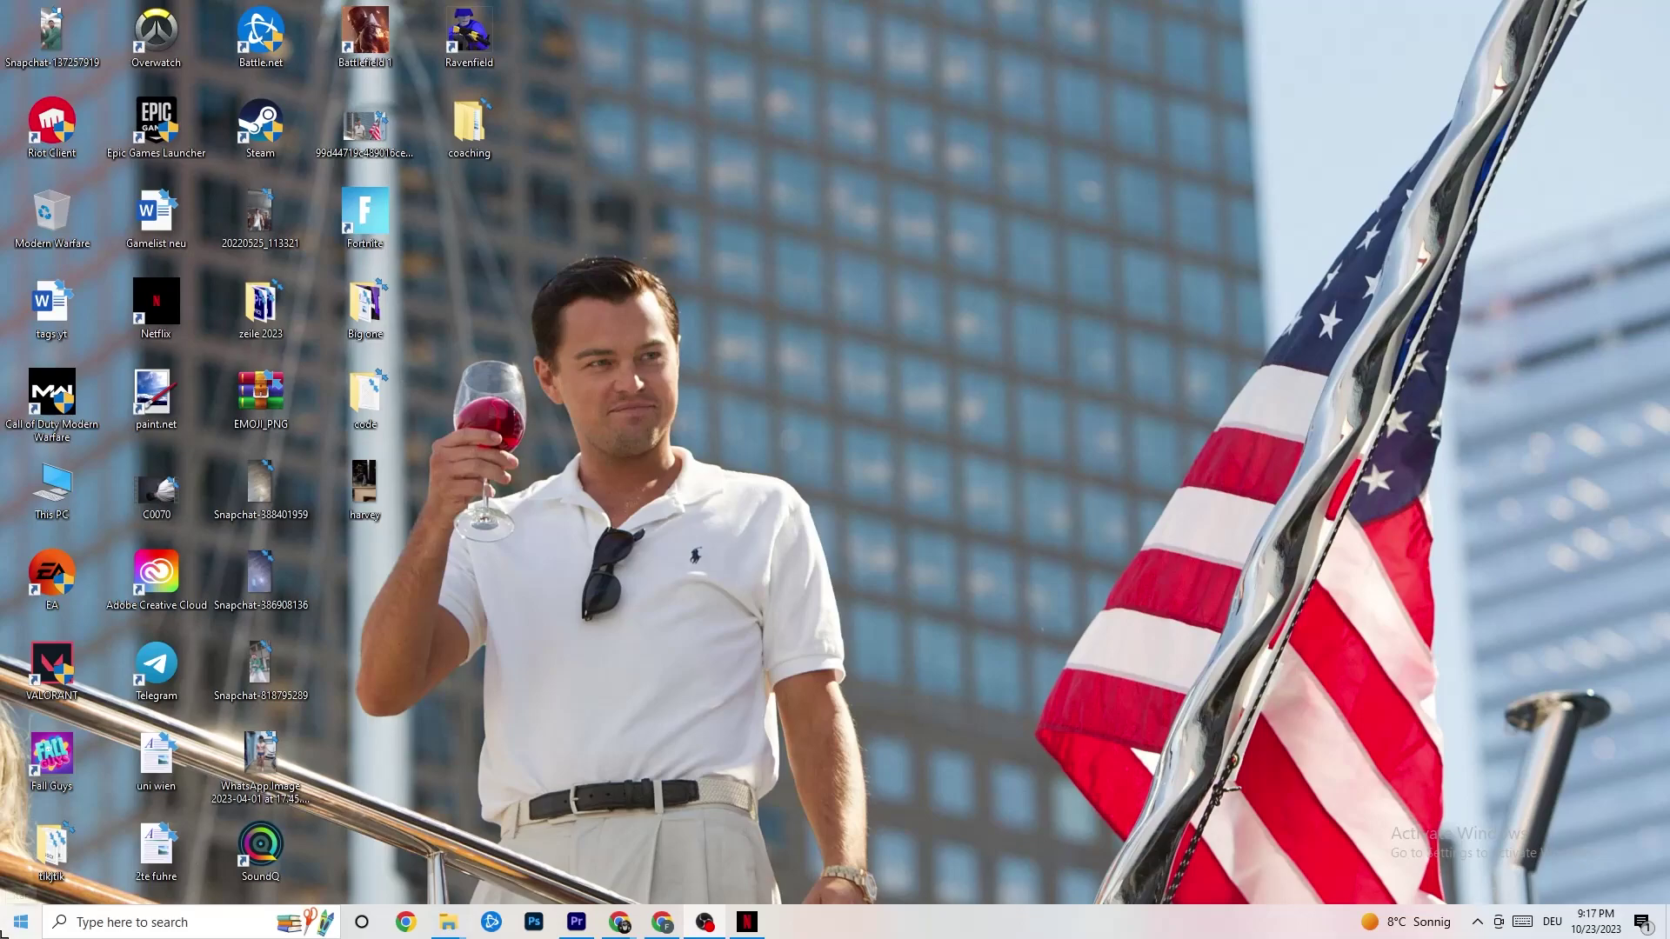
- Open the Start menu from the taskbar's Start button
click(8, 929)
- Open Settings to System > Display and review the colour profile list without changing it
click(26, 844)
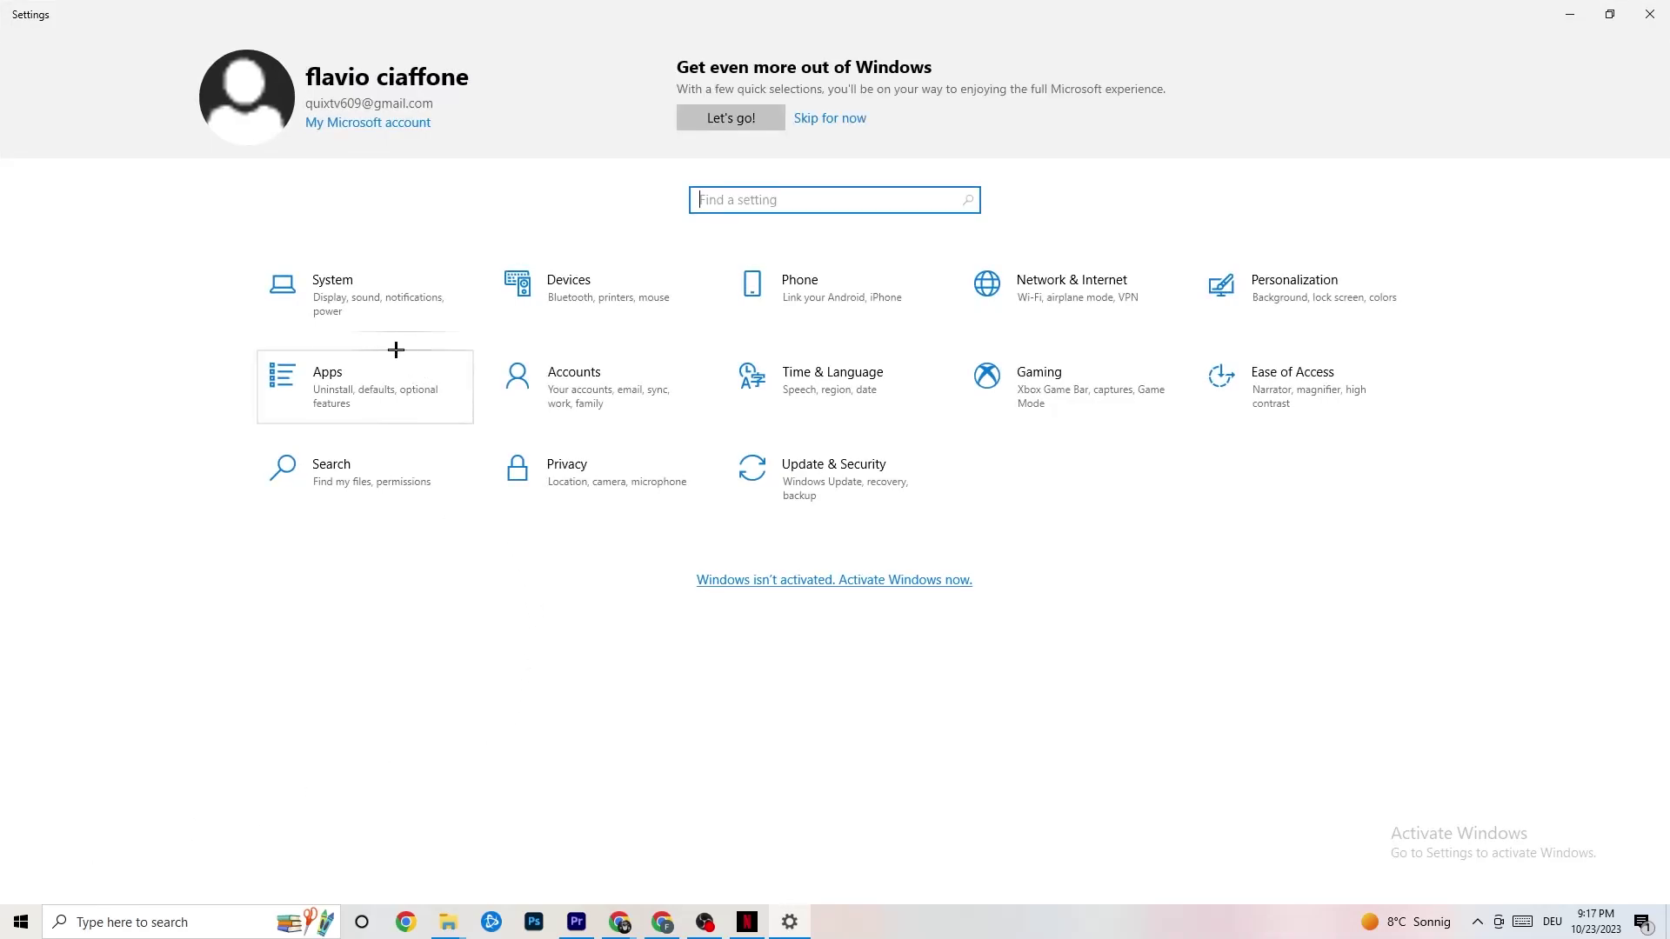
click(360, 302)
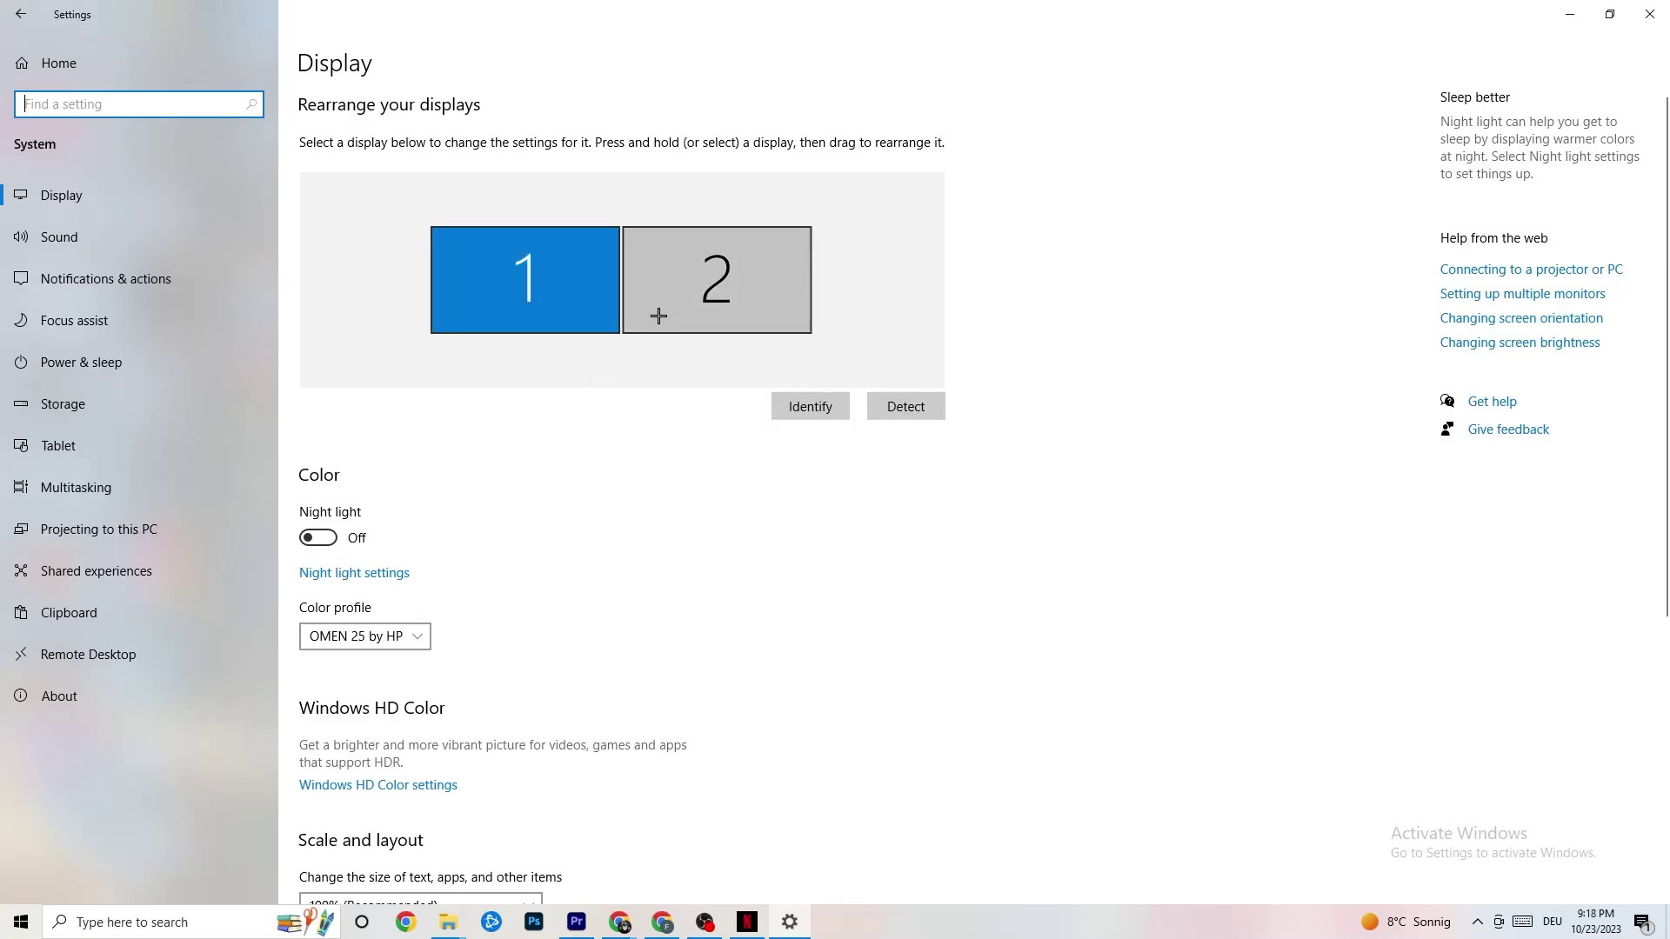
scroll(522, 330, down, 5)
click(421, 227)
click(491, 205)
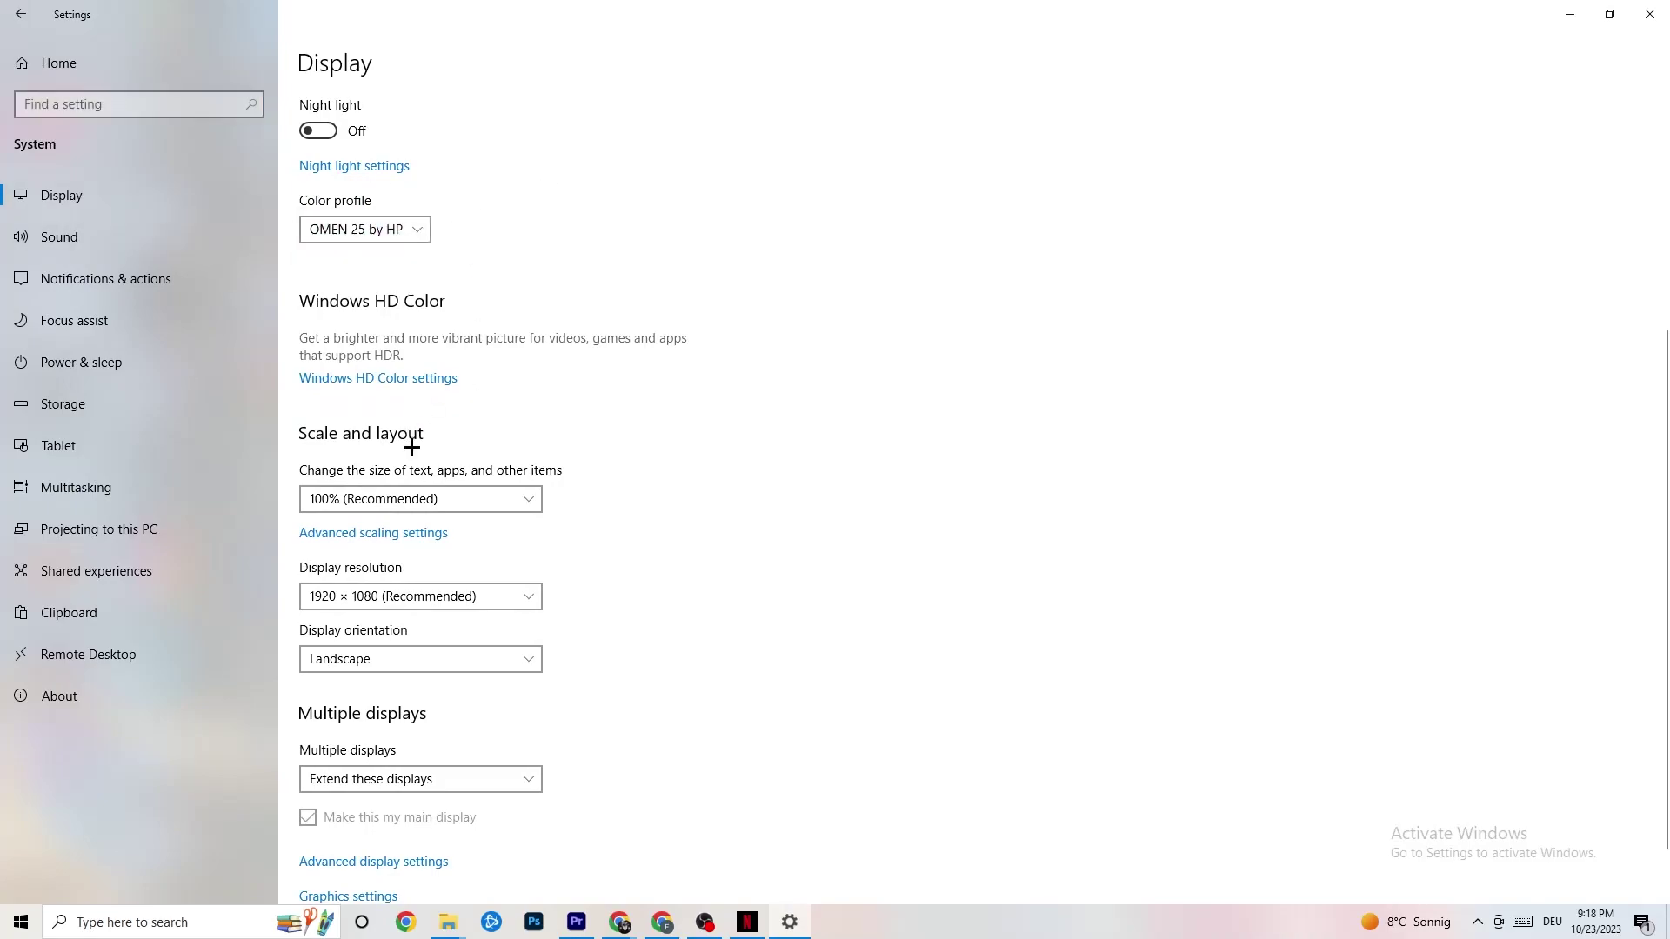
- Check the Scale and Display resolution options, keeping 100% and 1920 × 1080
click(512, 498)
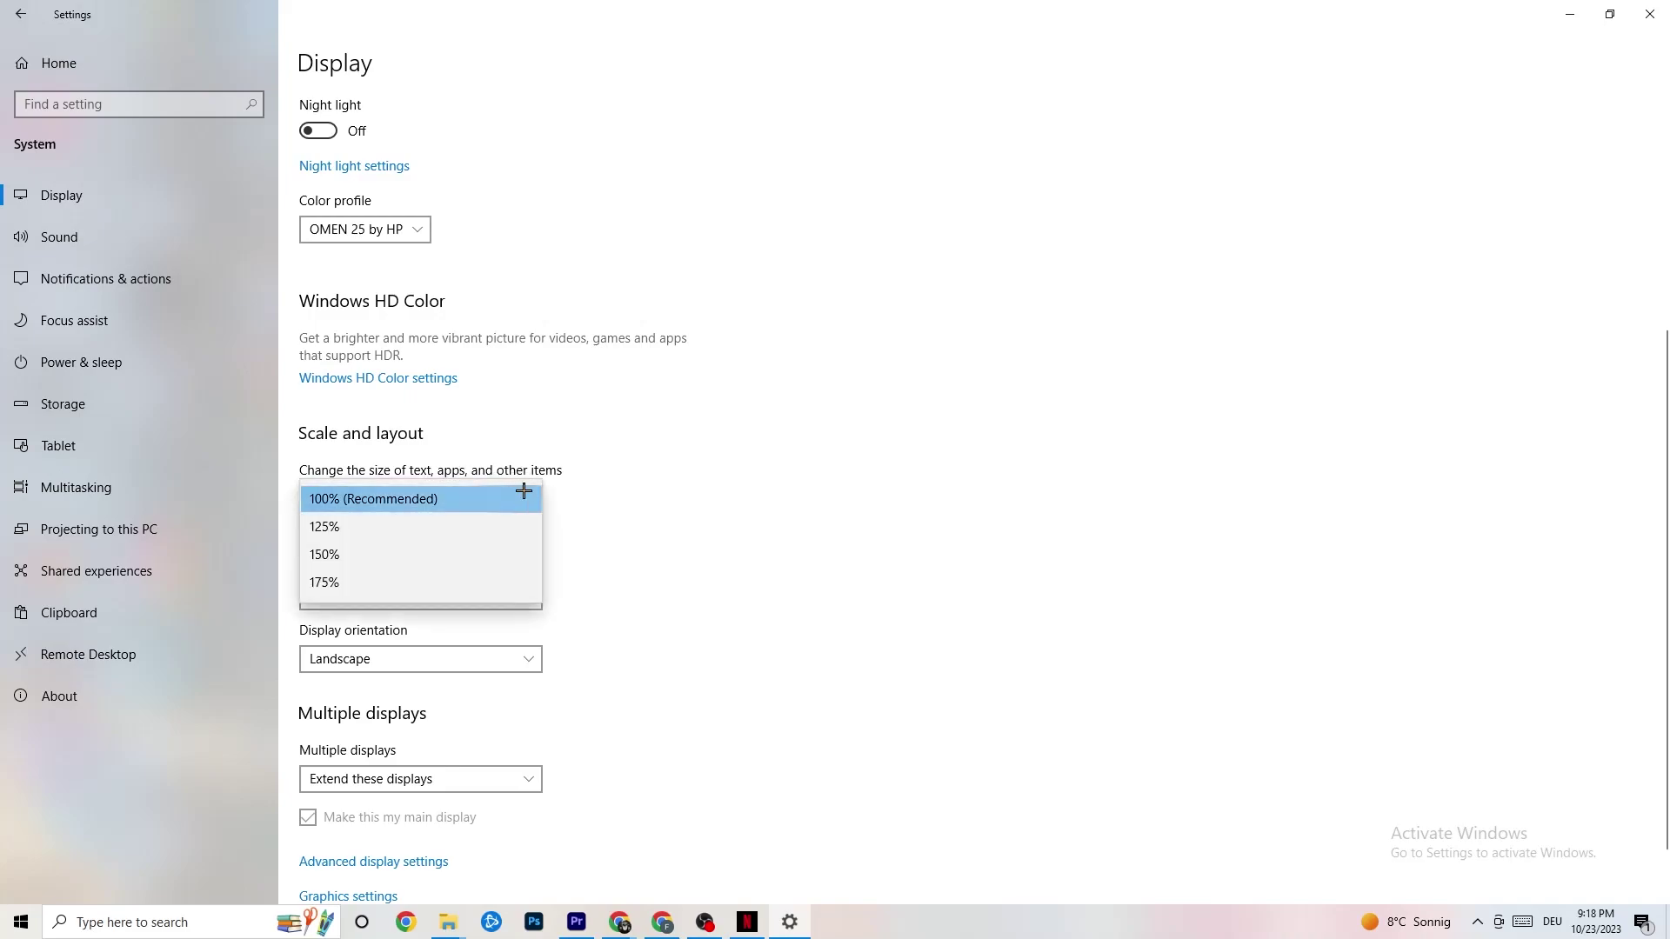
click(715, 427)
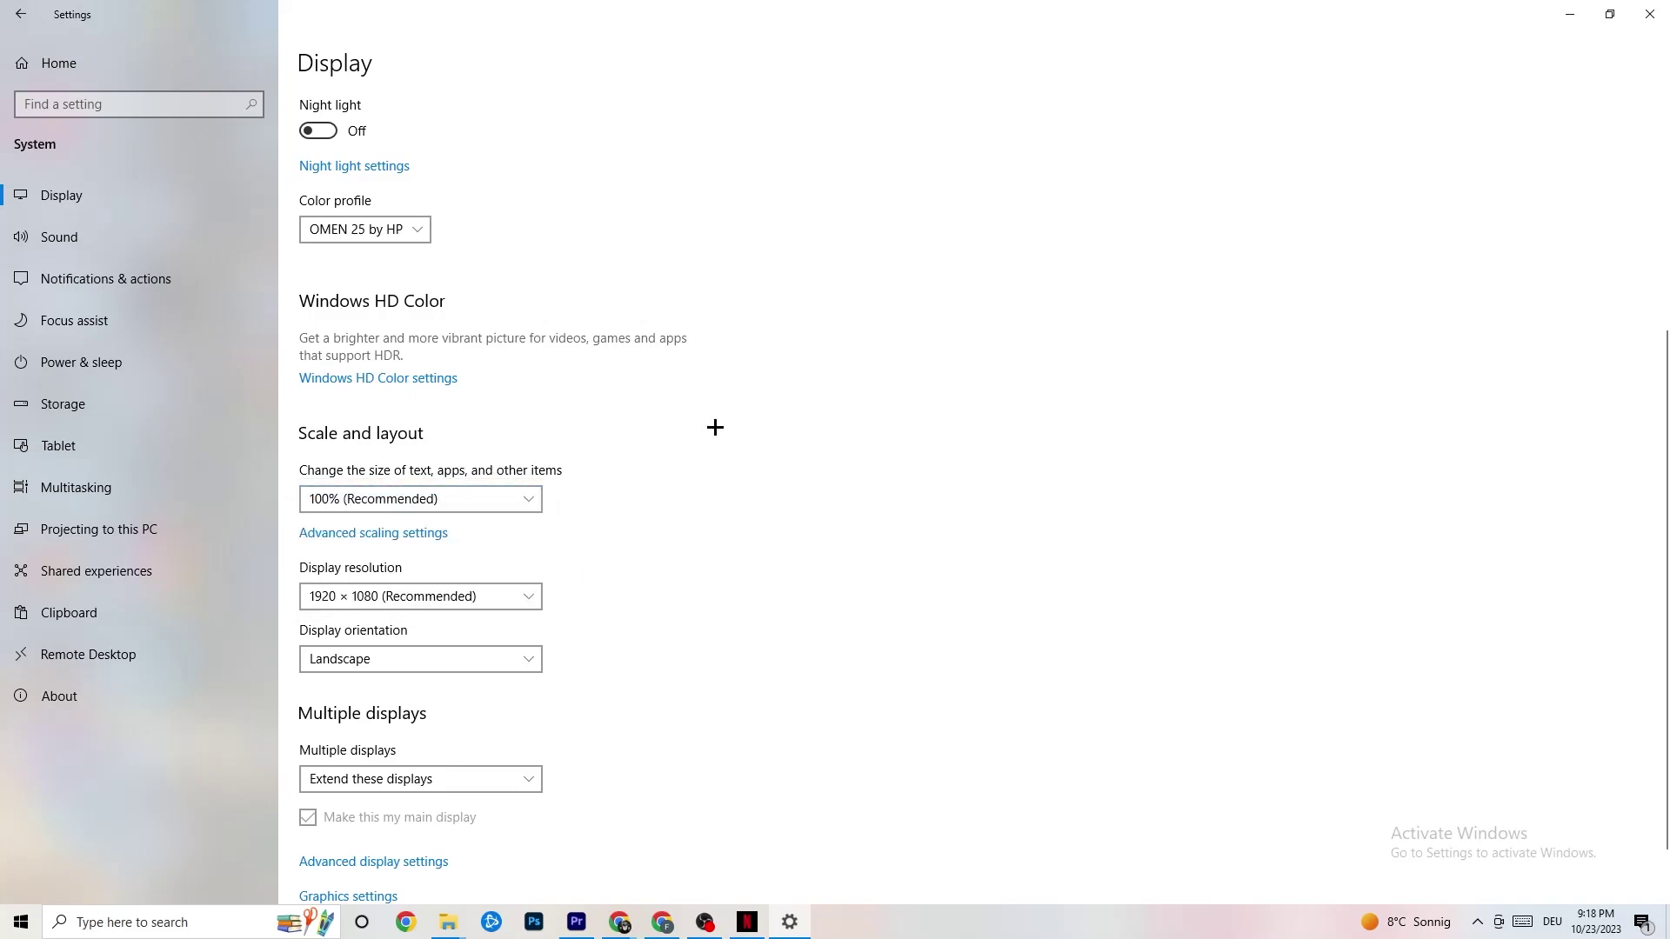
click(526, 595)
click(526, 595)
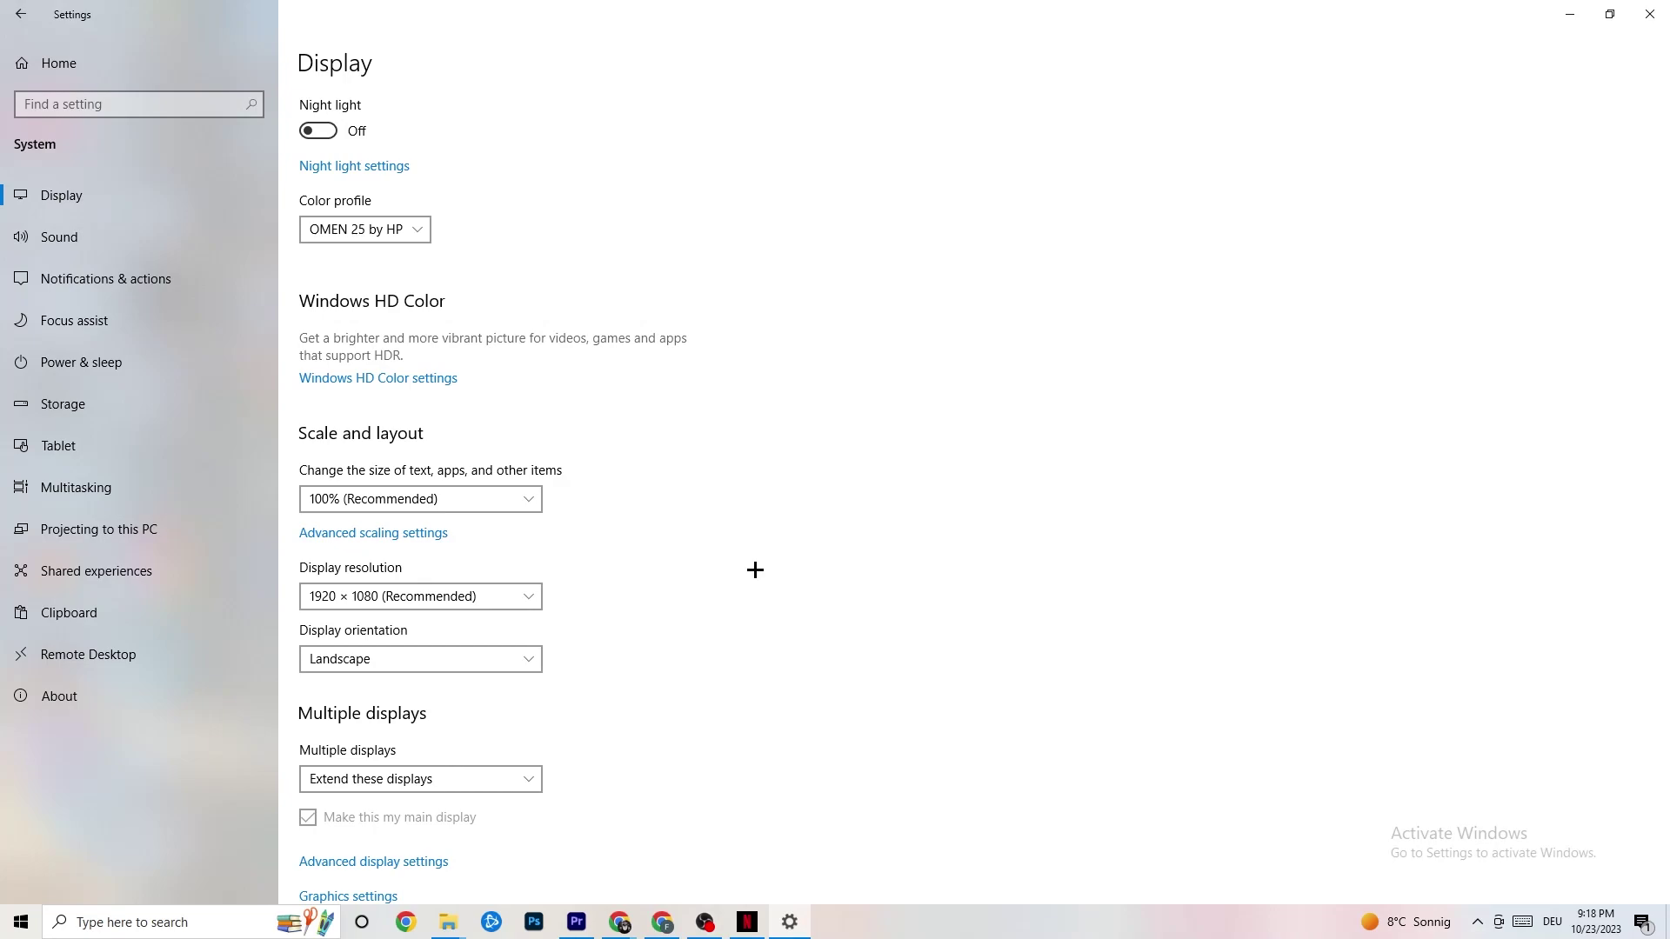
click(522, 597)
click(625, 577)
- Review Storage Sense settings, keeping it weekly with recycle bin cleanup at 14 days
click(109, 417)
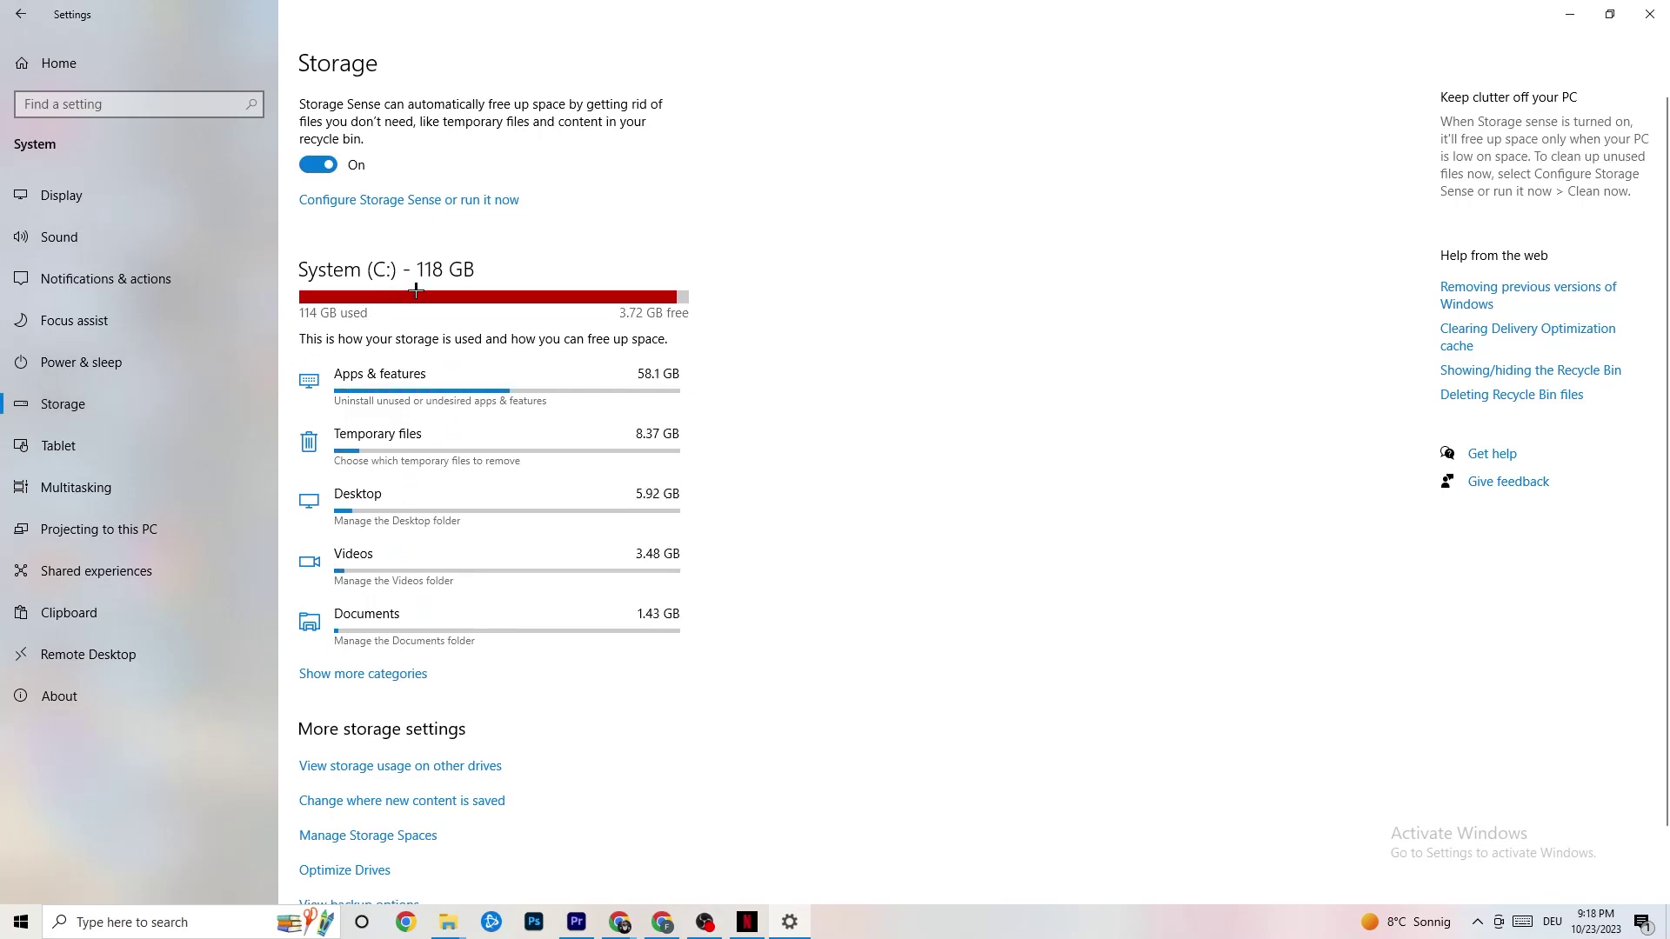
click(482, 209)
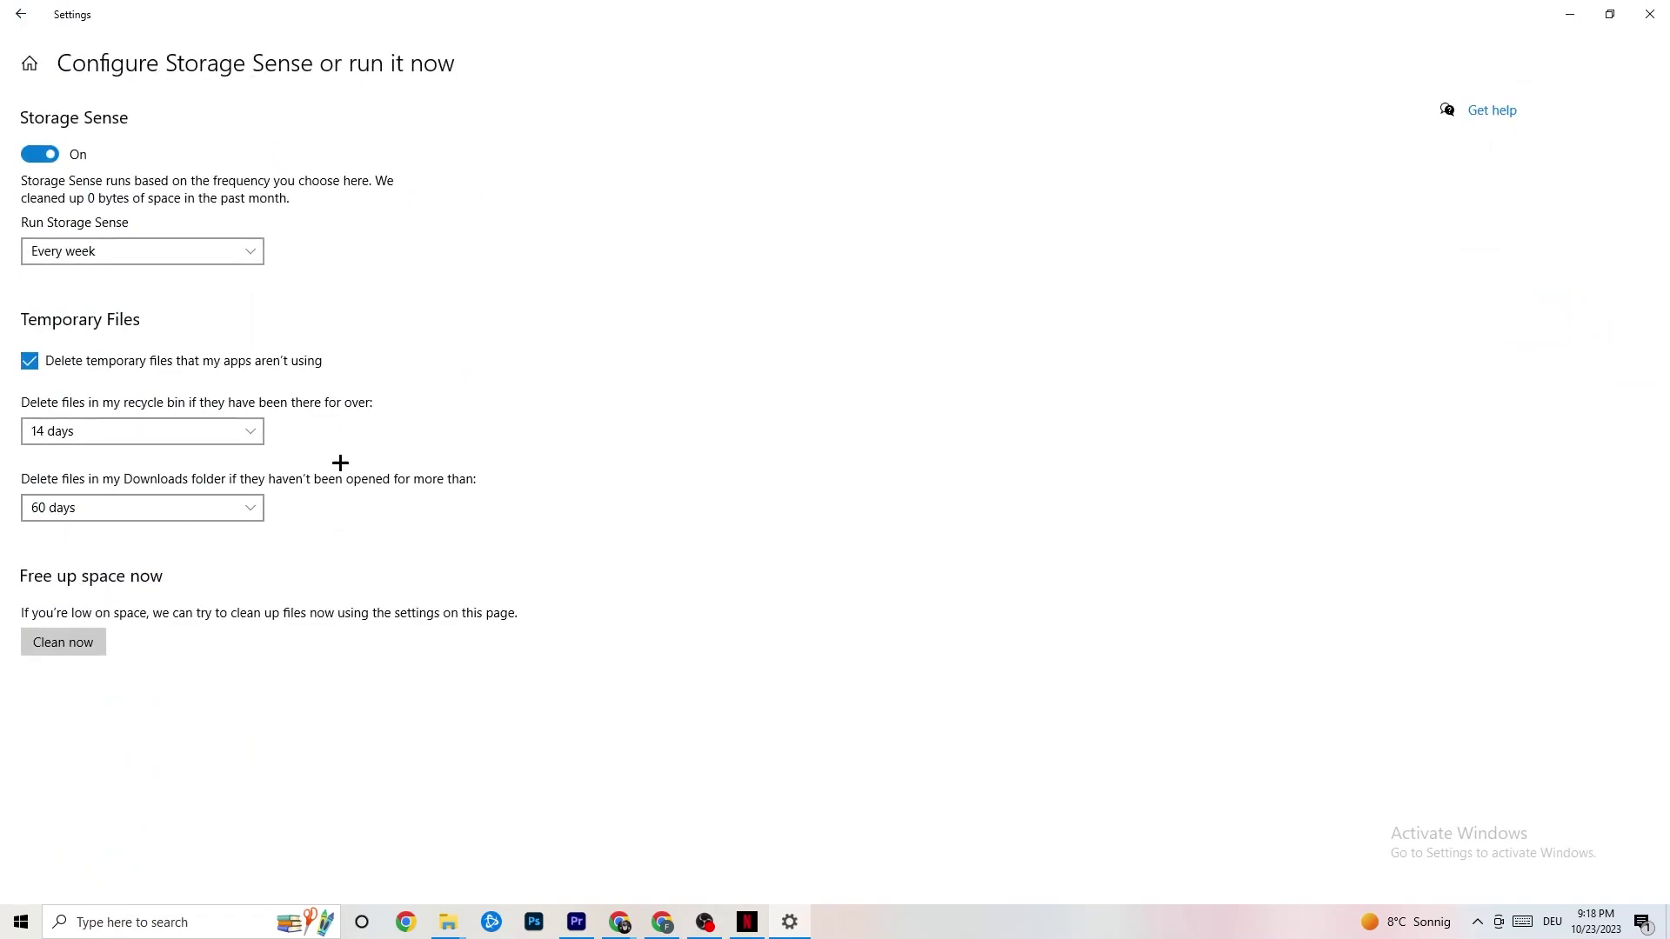
click(116, 429)
click(292, 342)
click(156, 251)
click(264, 265)
- Review System > Power & sleep and the power plans, keeping the Balanced plan
click(16, 9)
key(Tab)
key(Return)
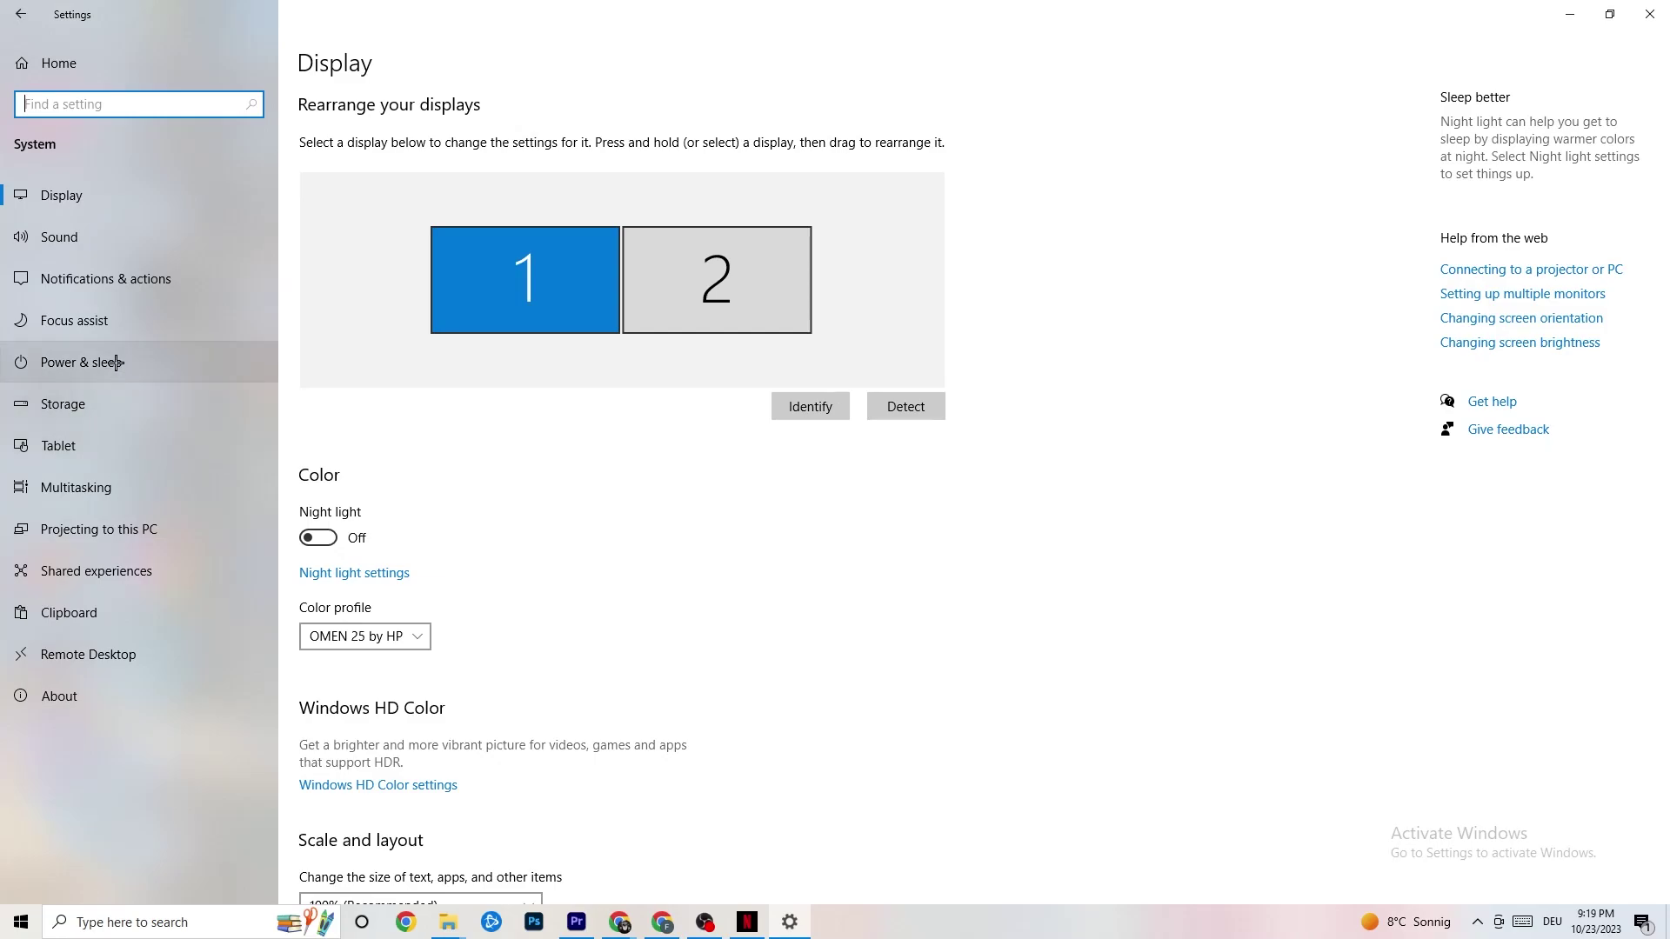
click(58, 357)
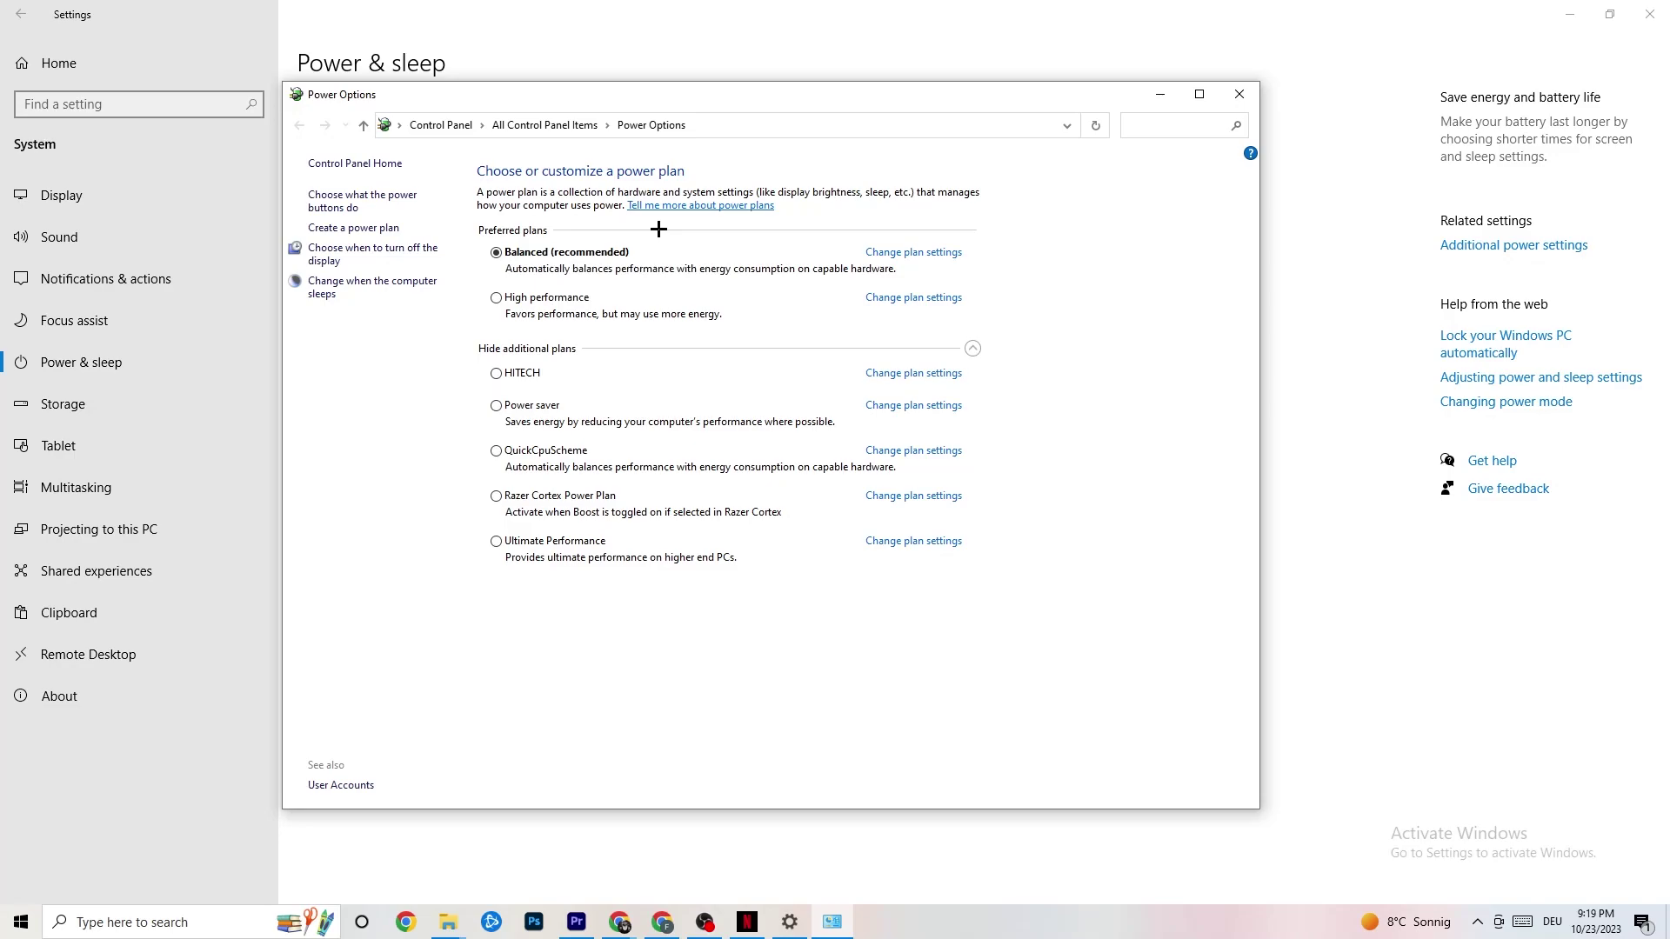
click(1243, 97)
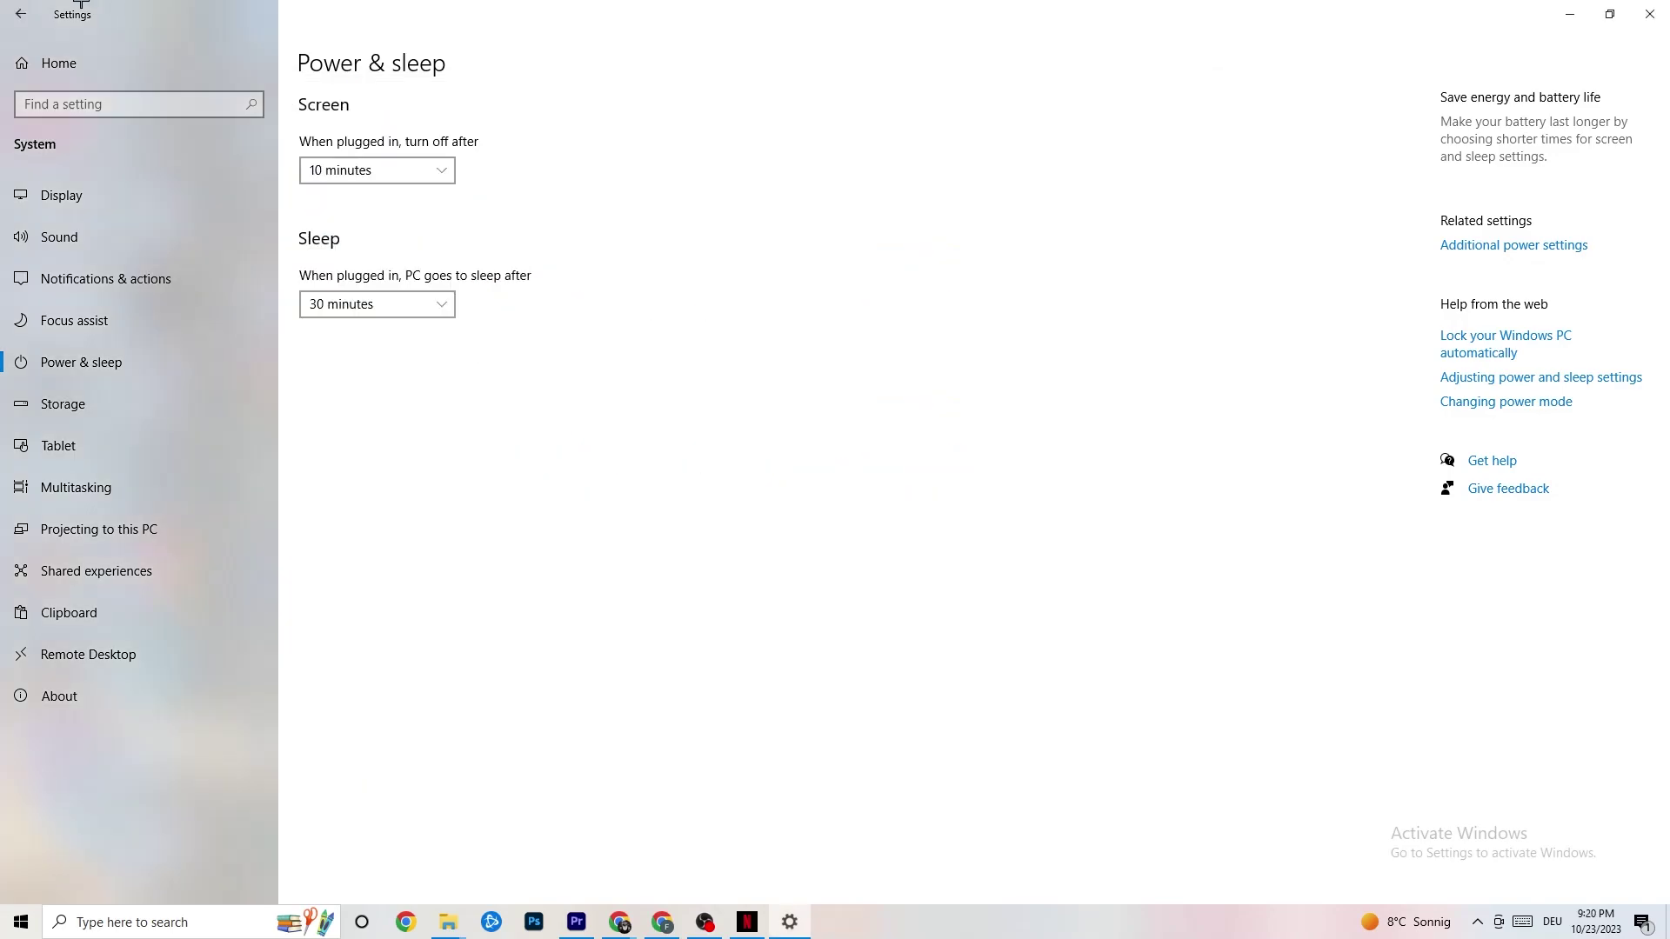
- Open the Gaming settings from the home page and review the Xbox Game Bar options
click(29, 12)
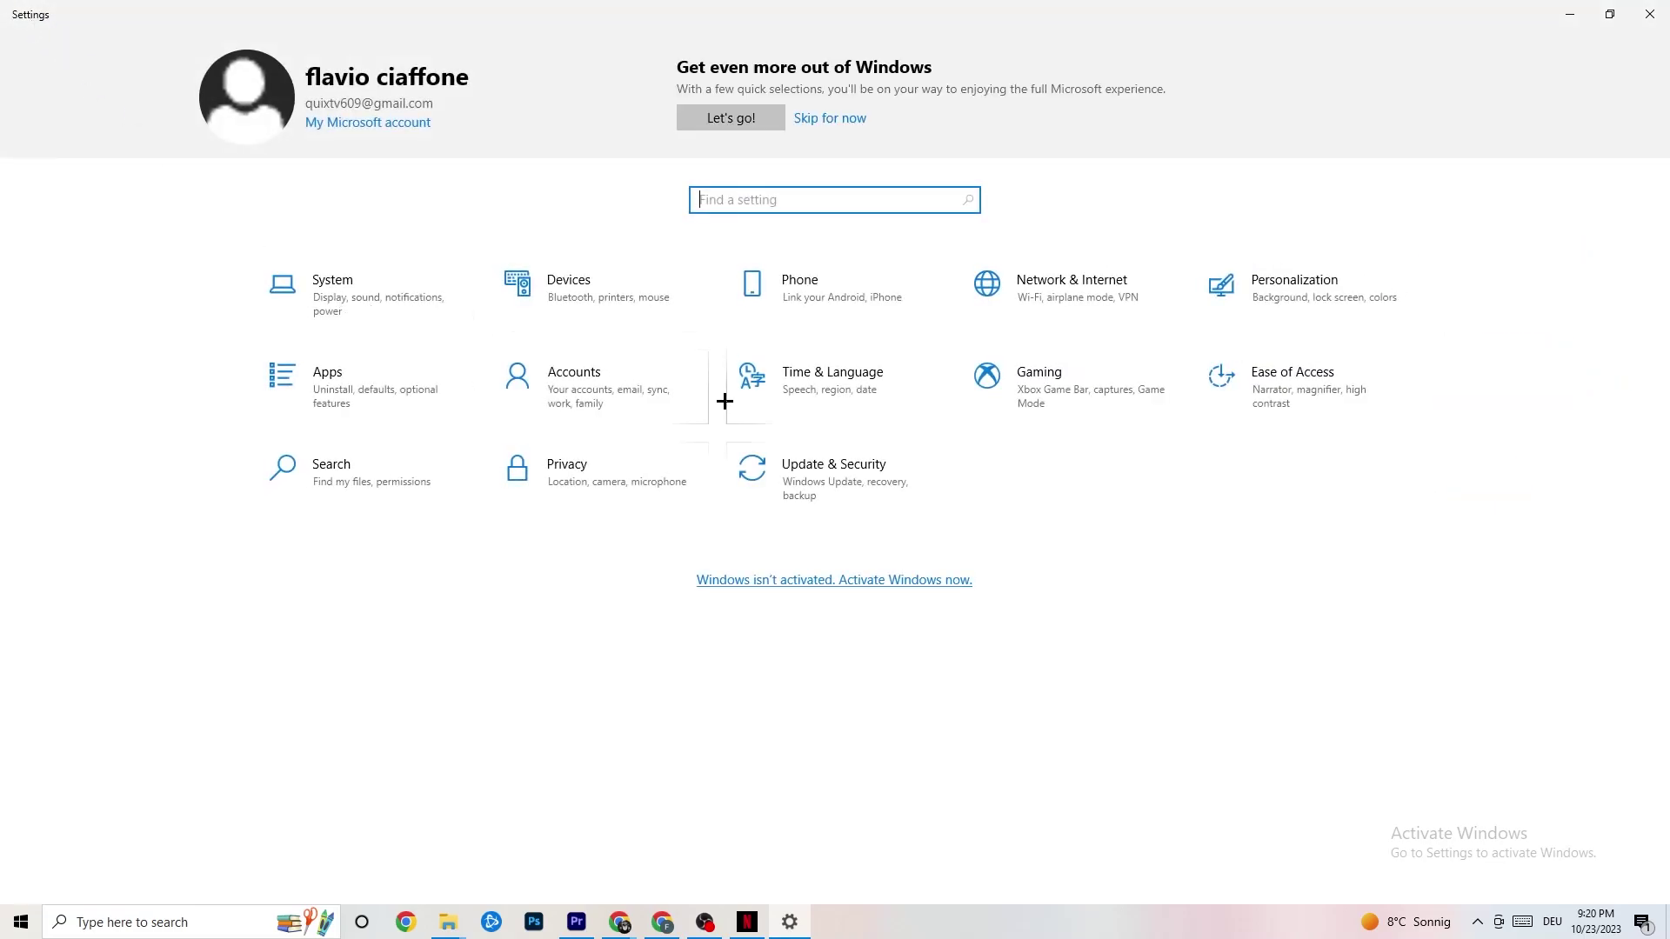
click(1060, 408)
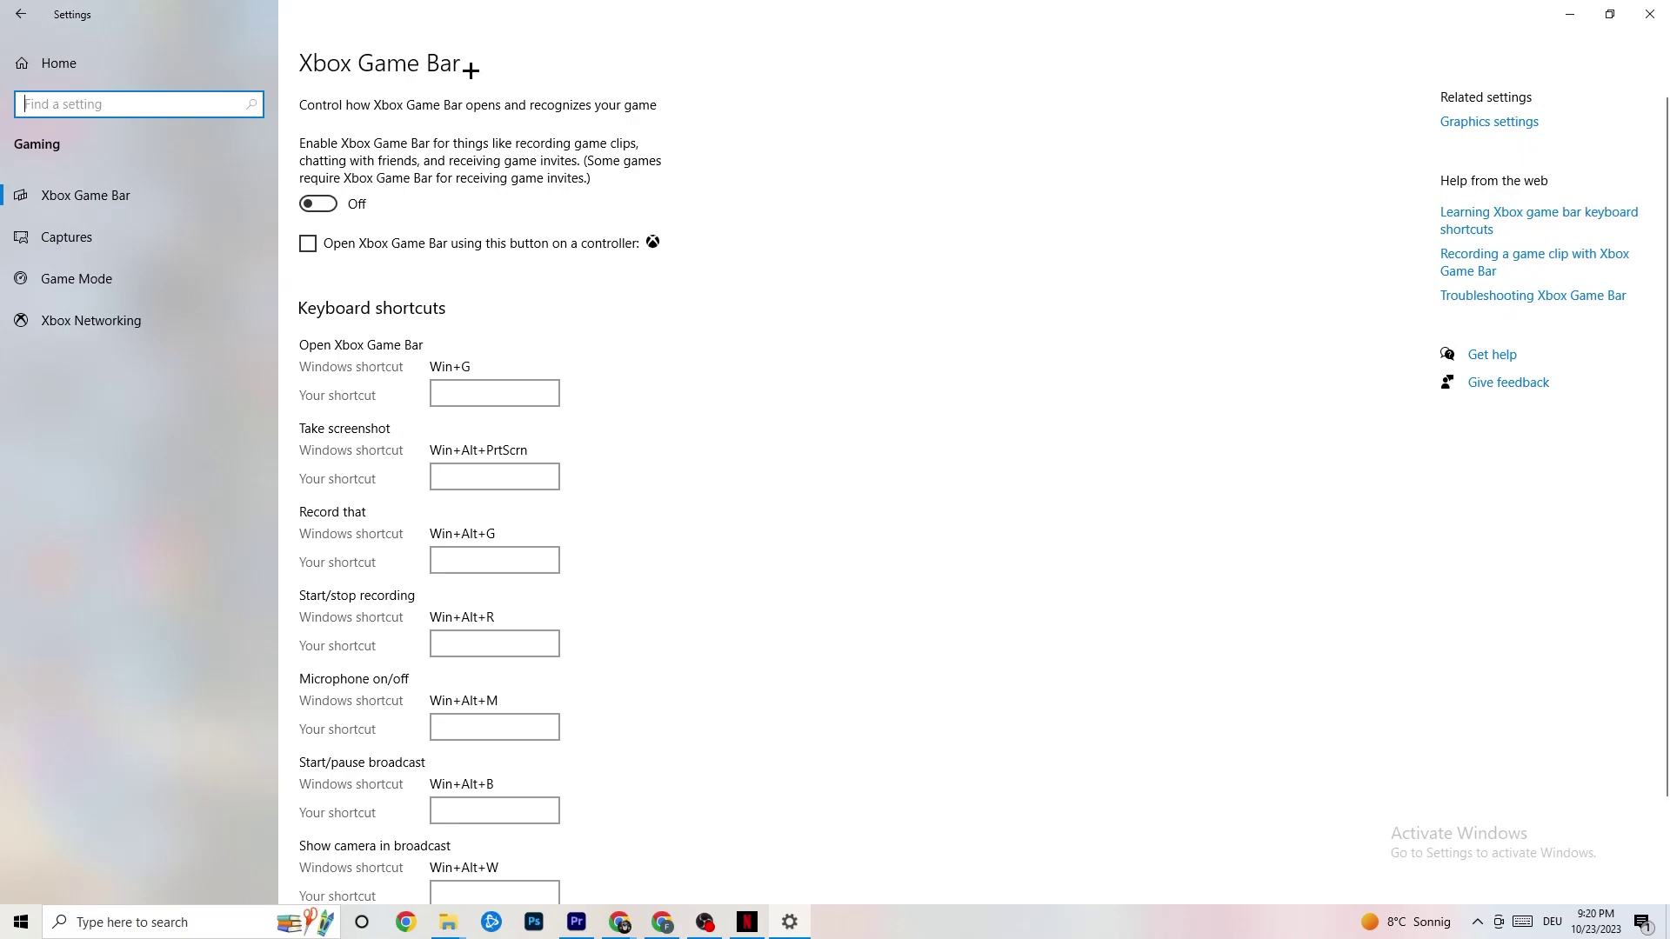
scroll(597, 403, down, 2)
scroll(634, 499, up, 1)
scroll(633, 500, up, 1)
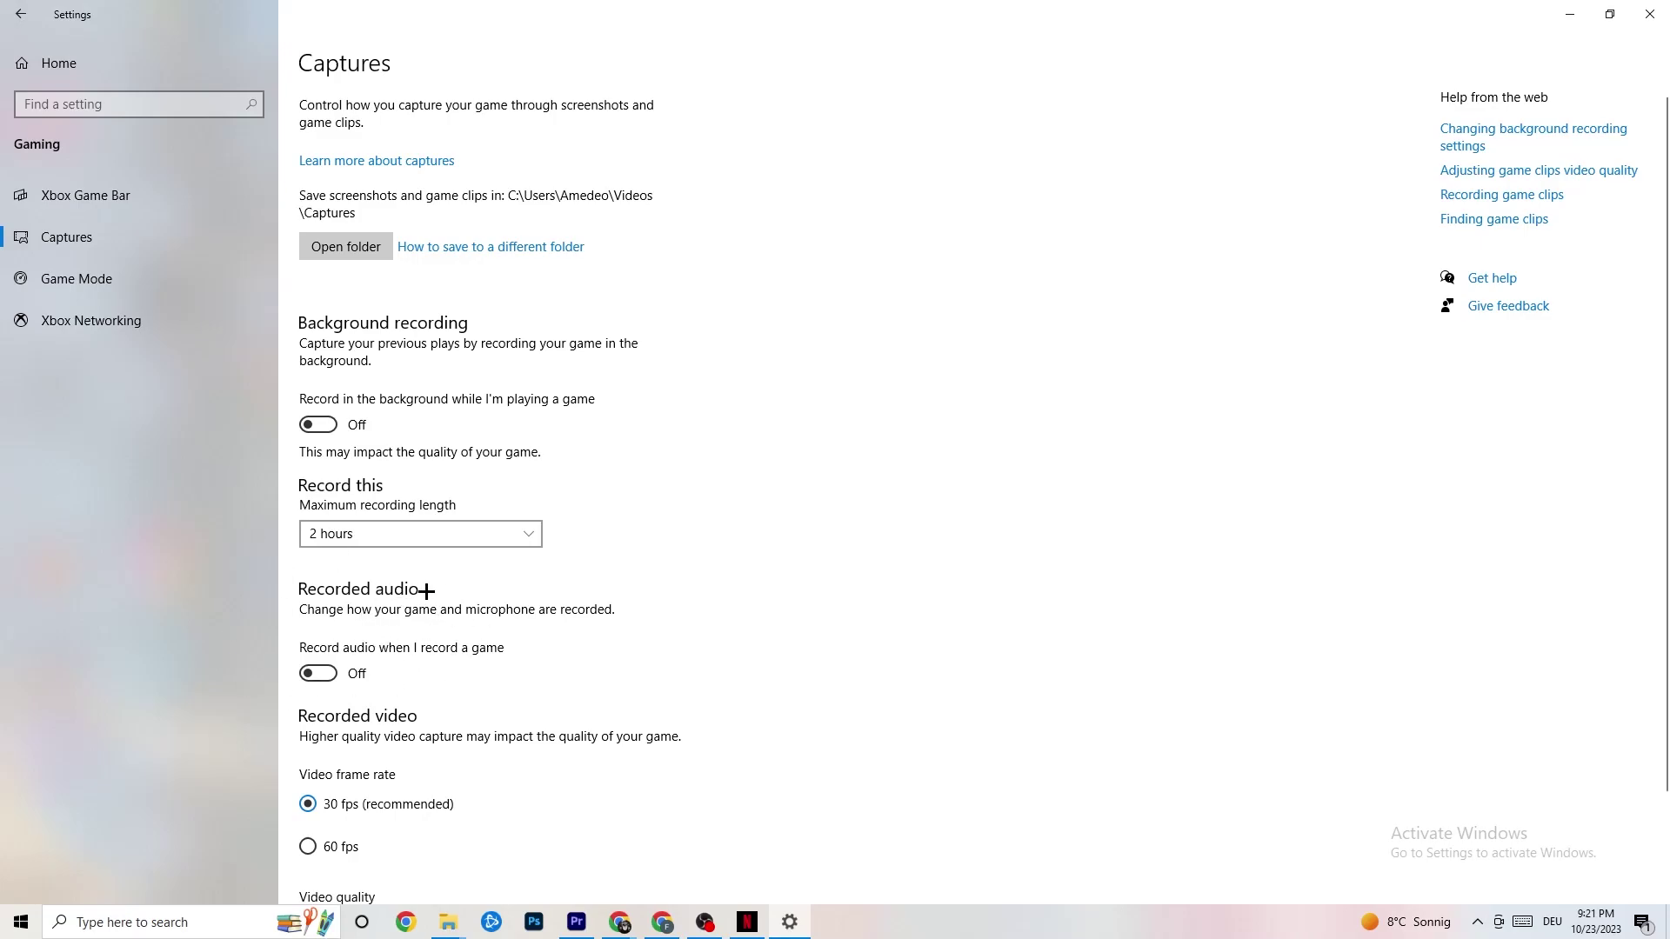
- Review Captures, confirm Game Mode is On, and return to the Settings home page
scroll(427, 592, down, 3)
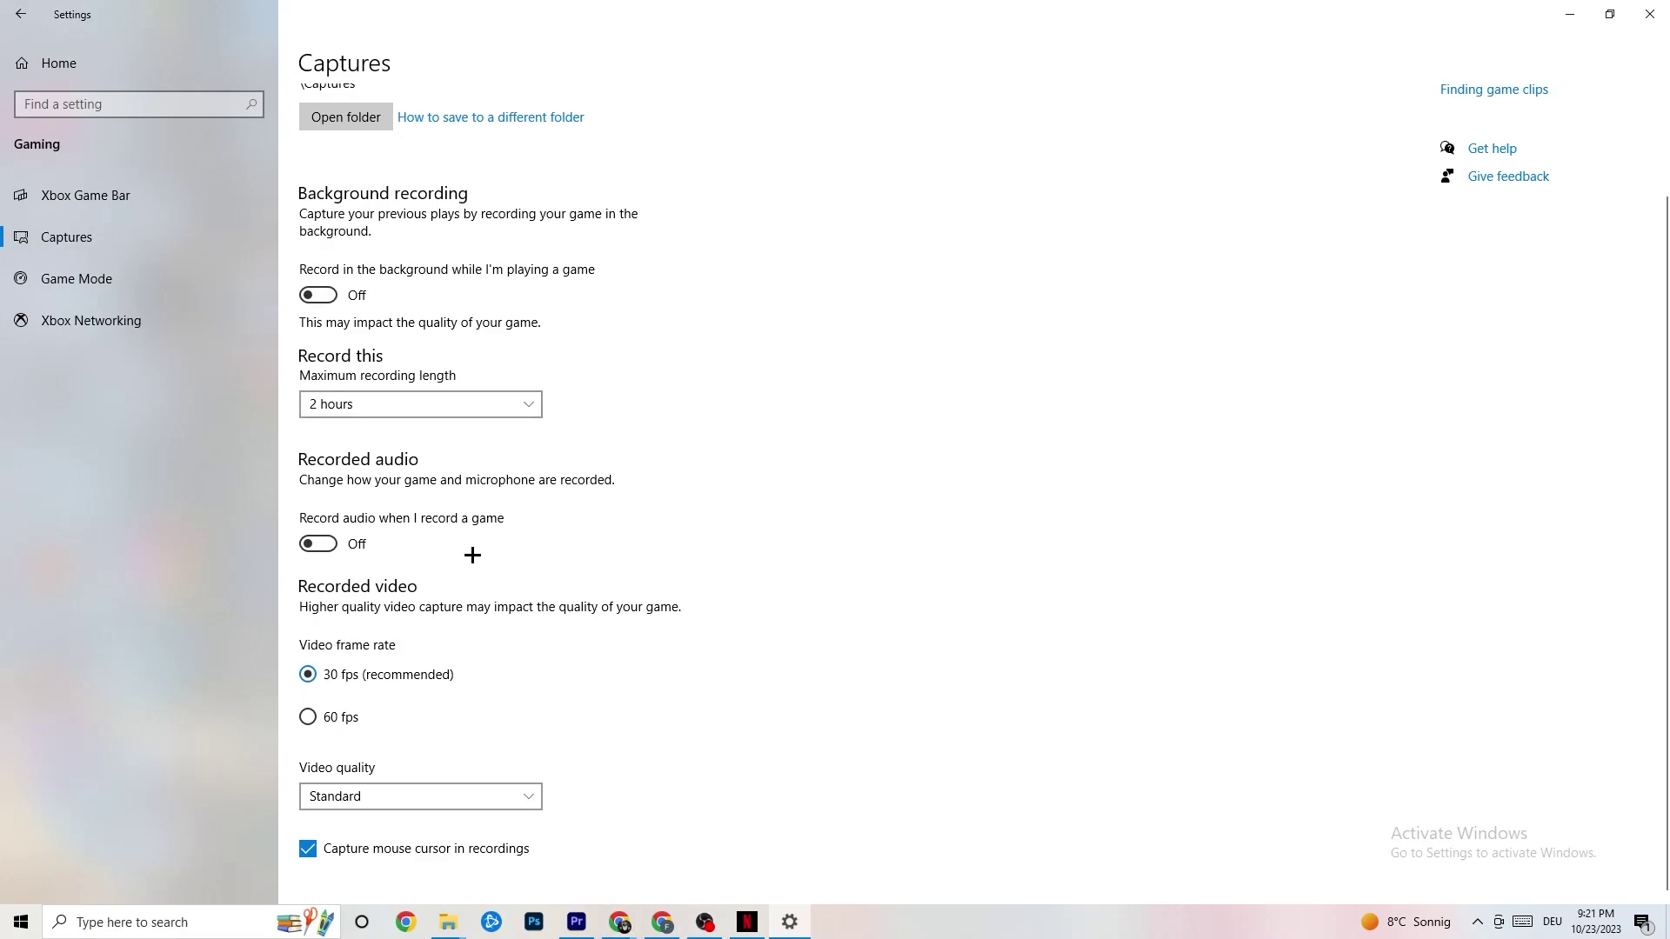
click(122, 280)
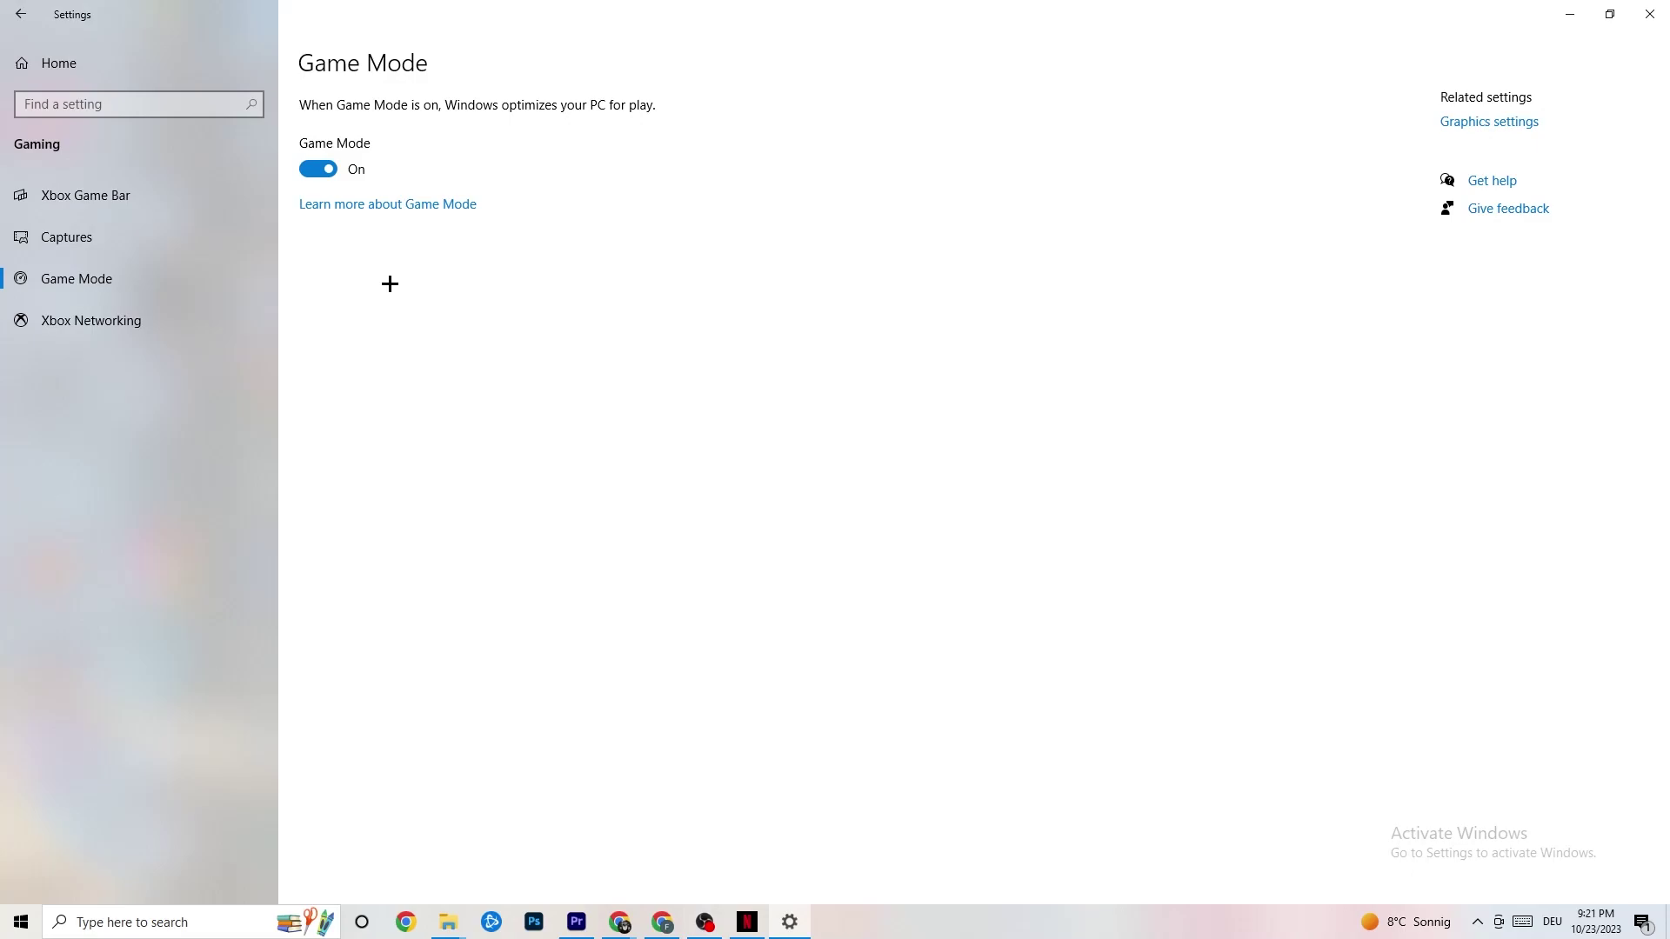
click(26, 14)
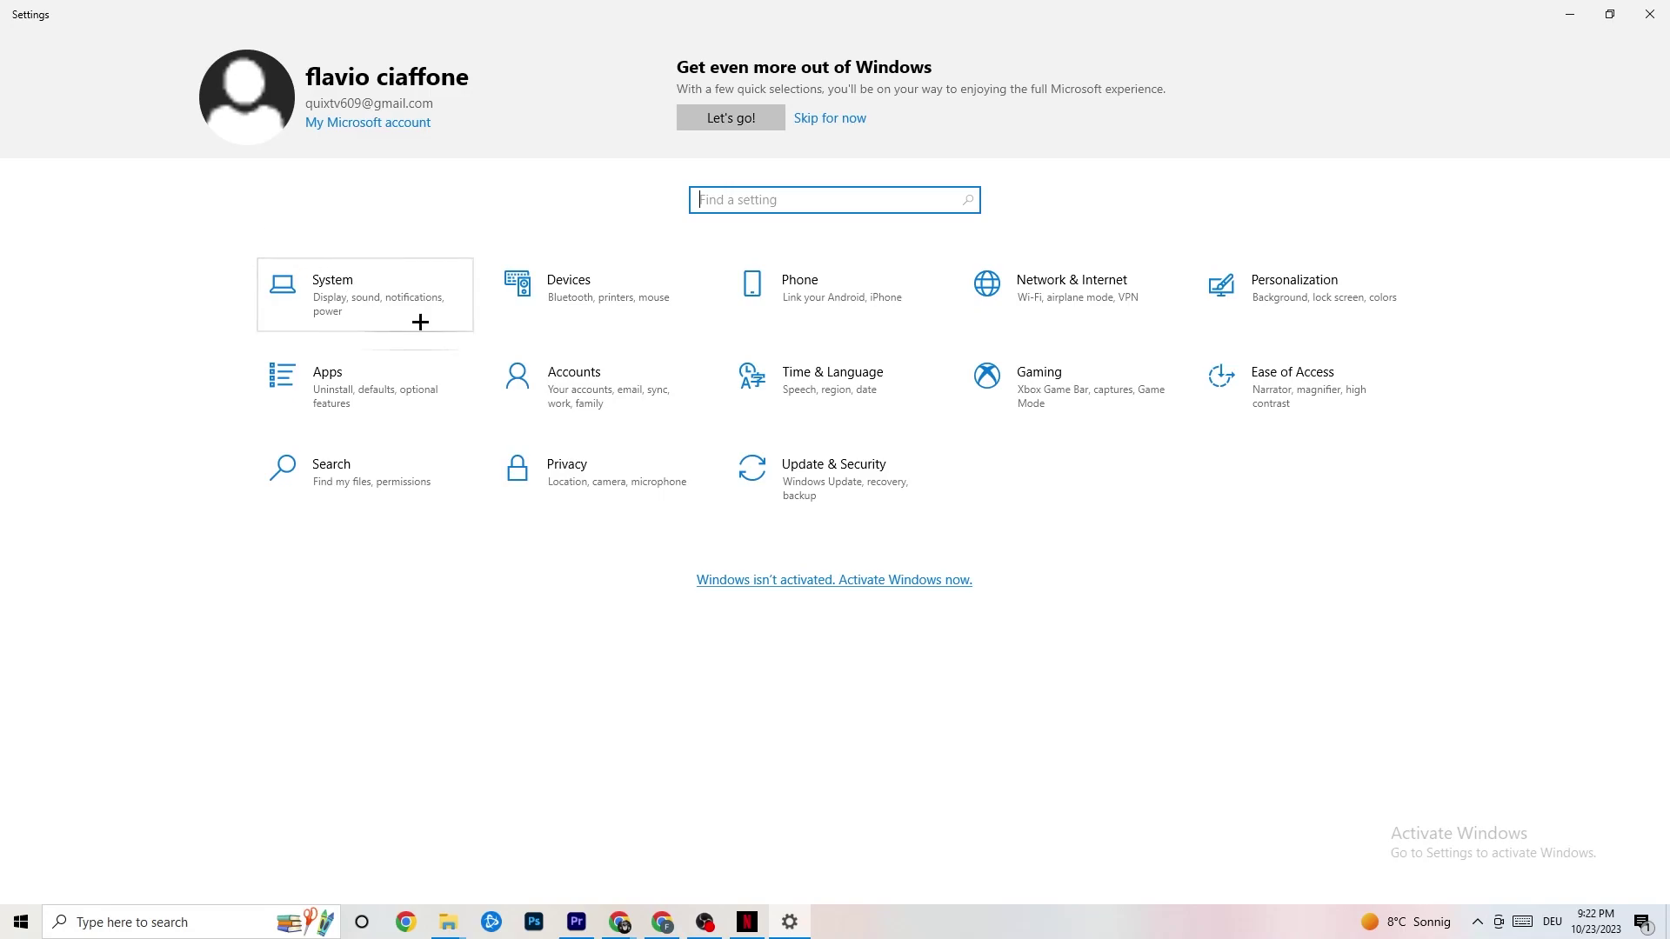
- Confirm Windows Update reports the PC up to date, then view the Troubleshoot page
click(864, 492)
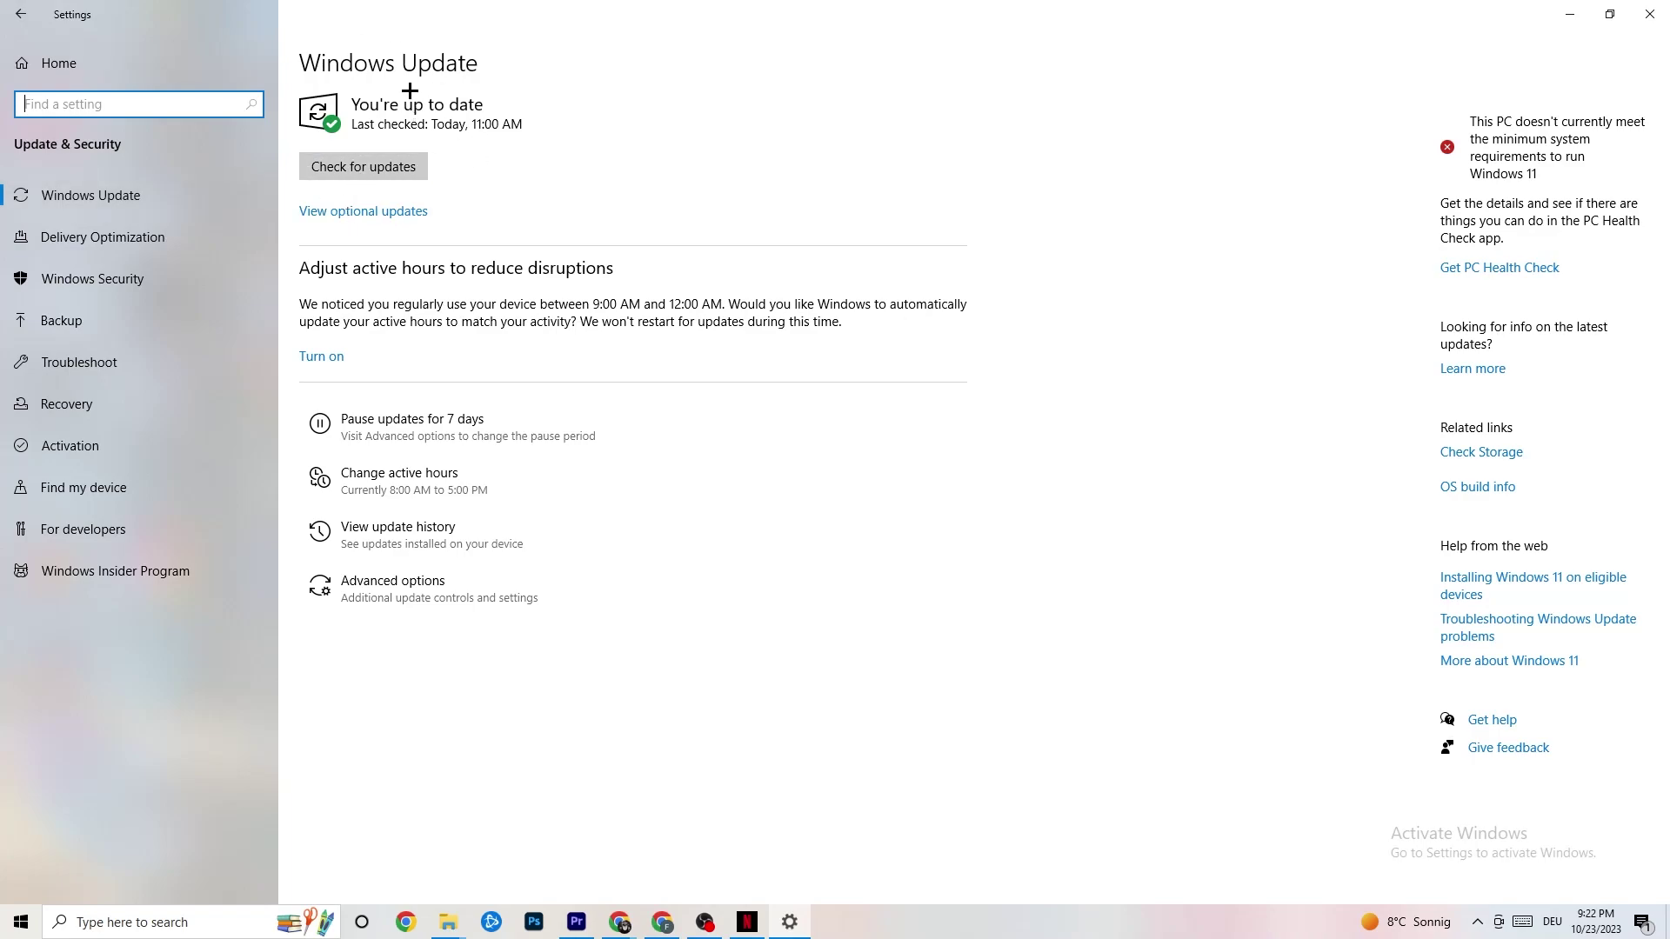
click(512, 128)
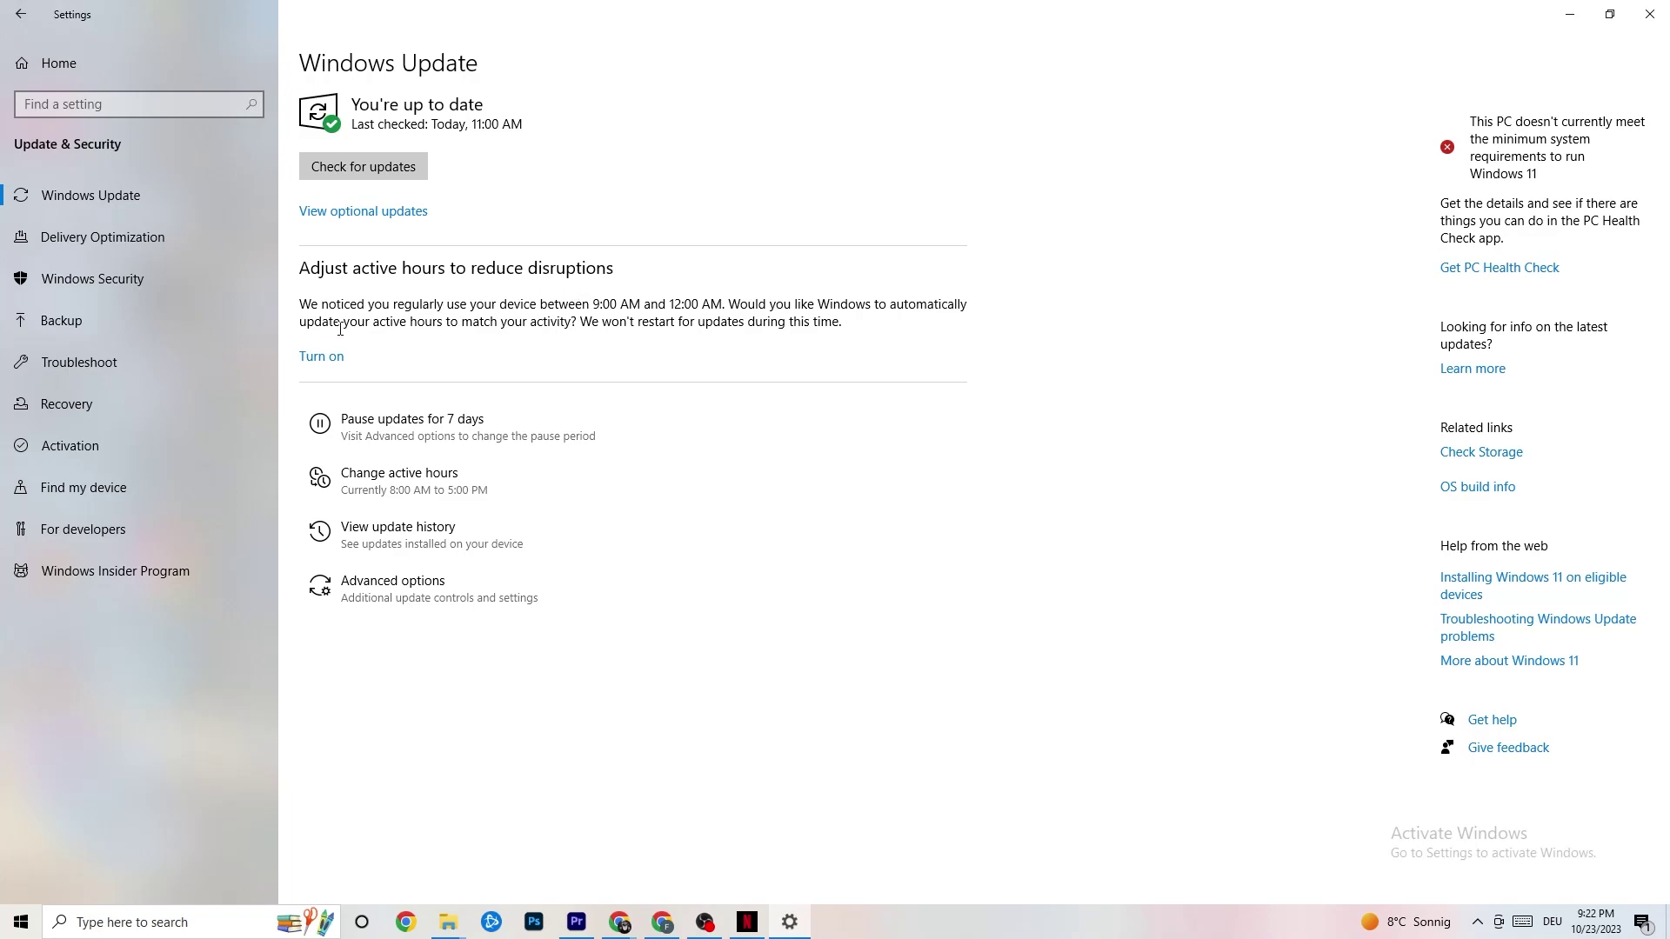
click(139, 366)
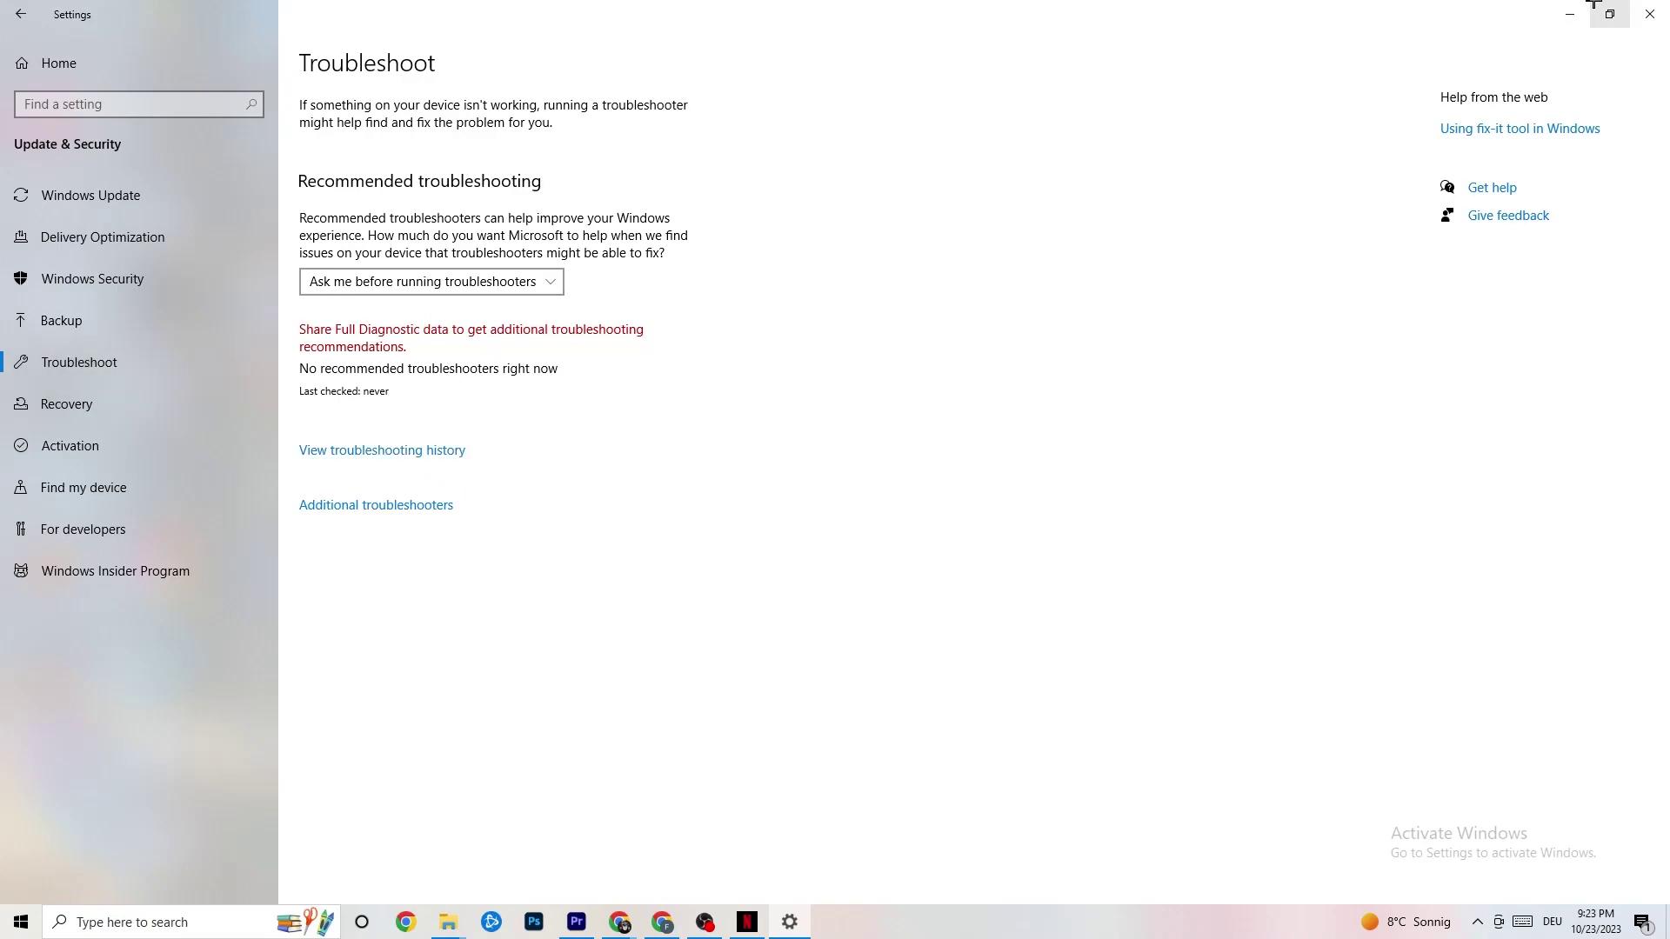
- Close the Settings window to return to the desktop
click(1646, 5)
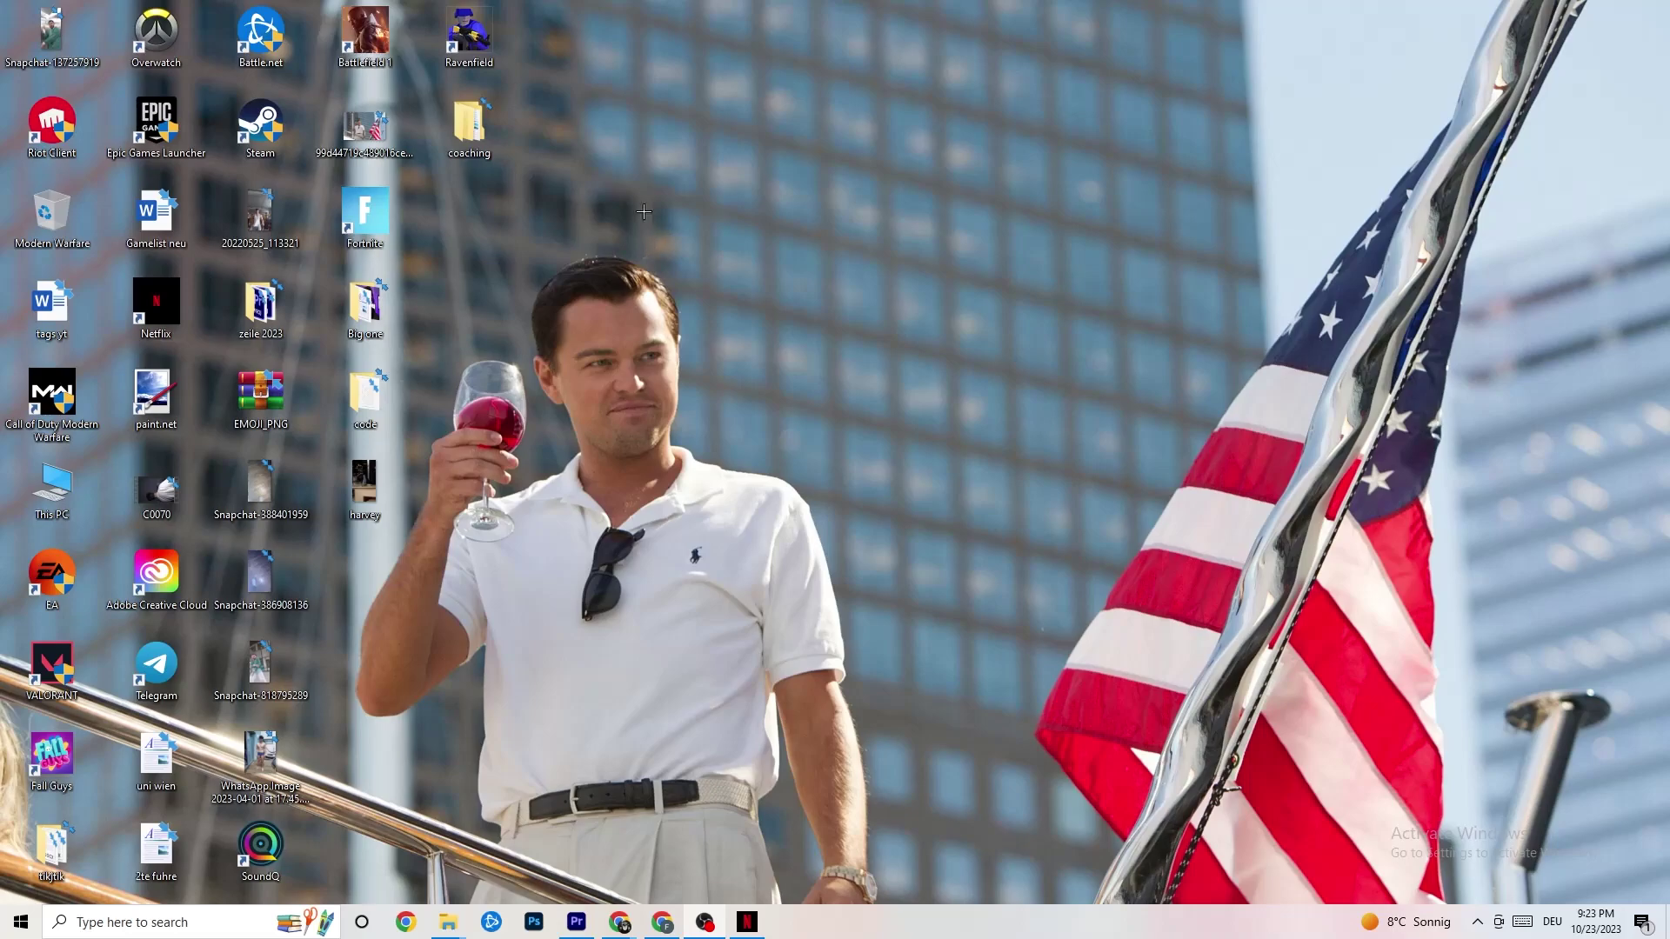
- Move the Steam shortcut near the desktop centre and open its Properties dialog at the top-left
drag(260, 131, 874, 313)
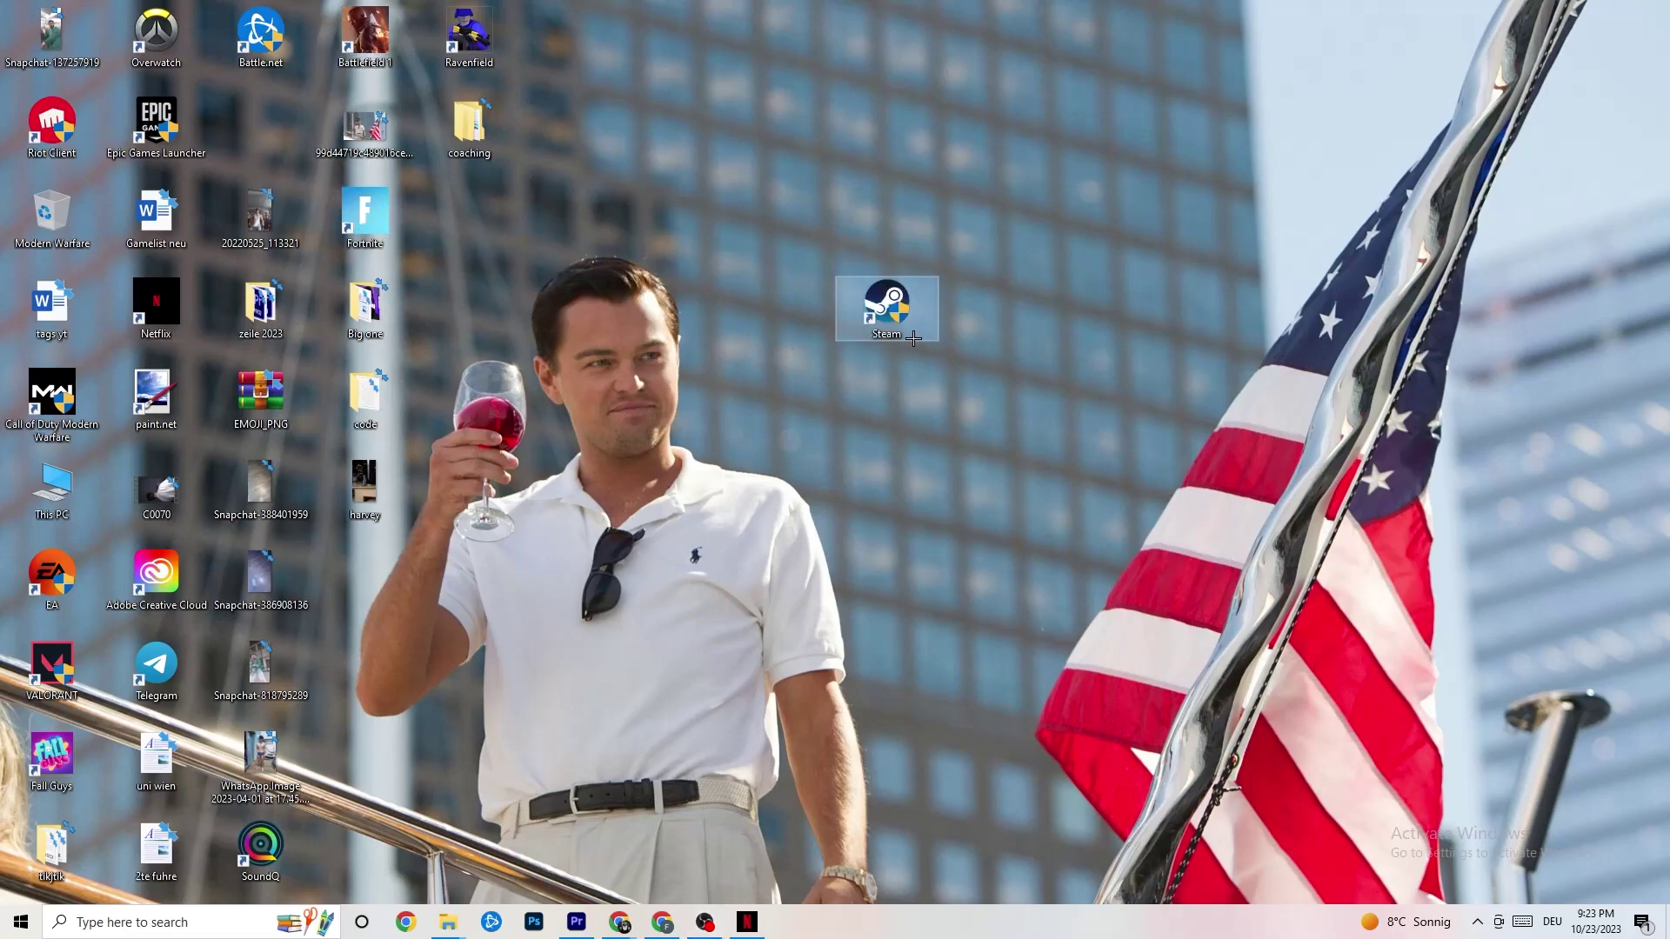
right_click(886, 316)
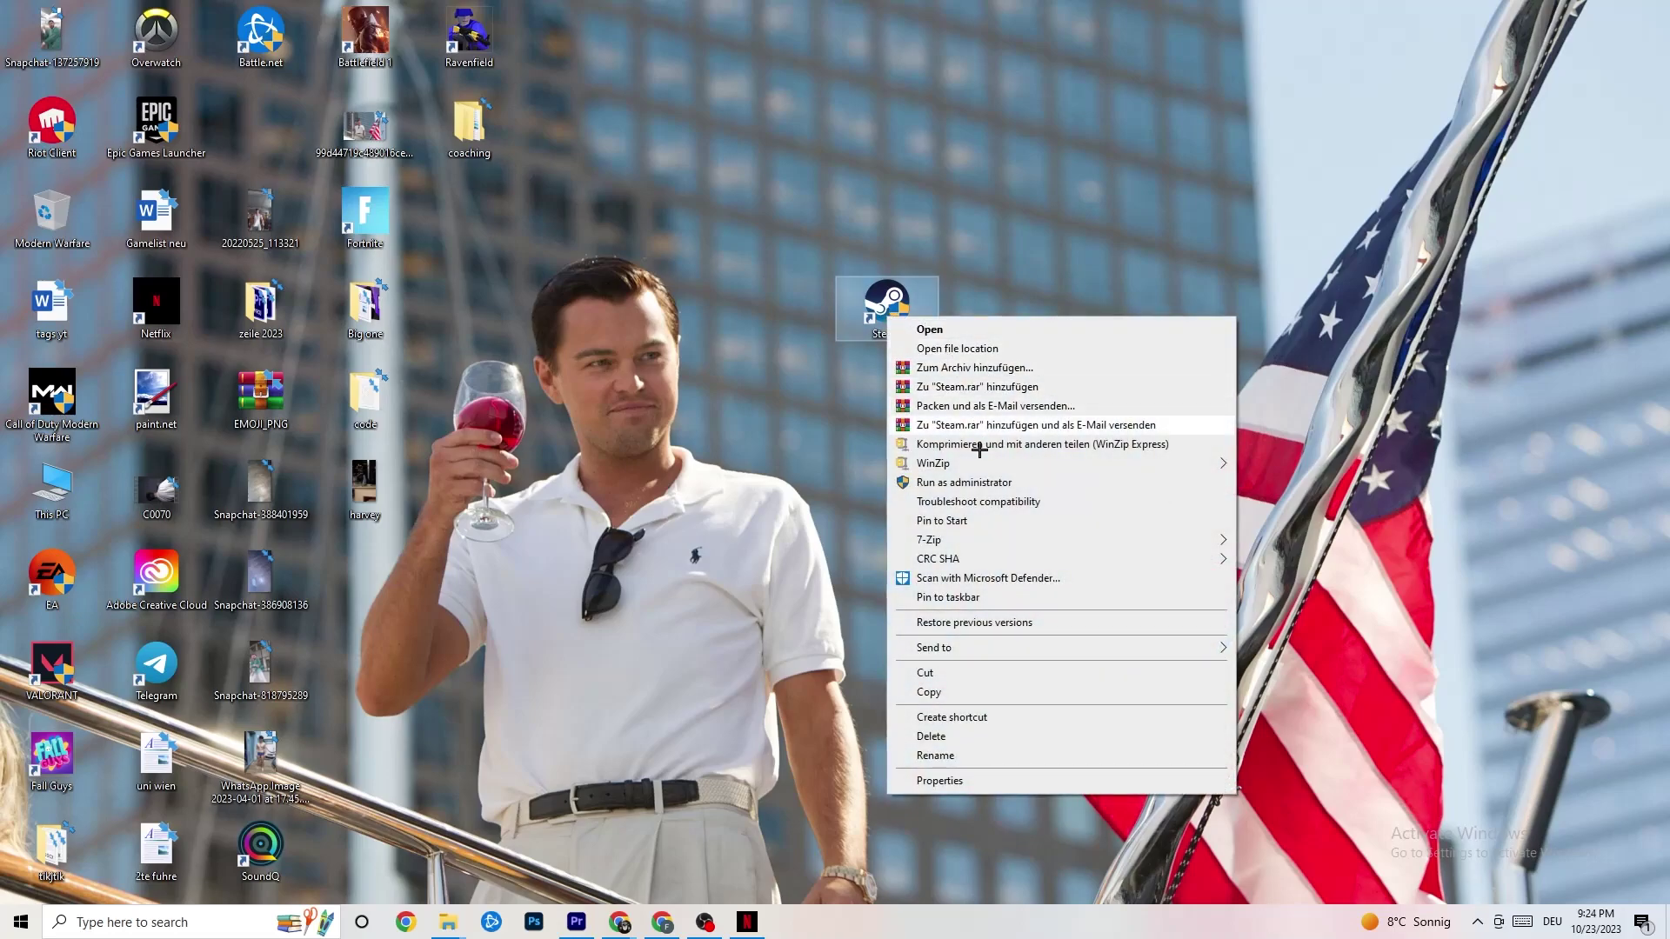
click(727, 439)
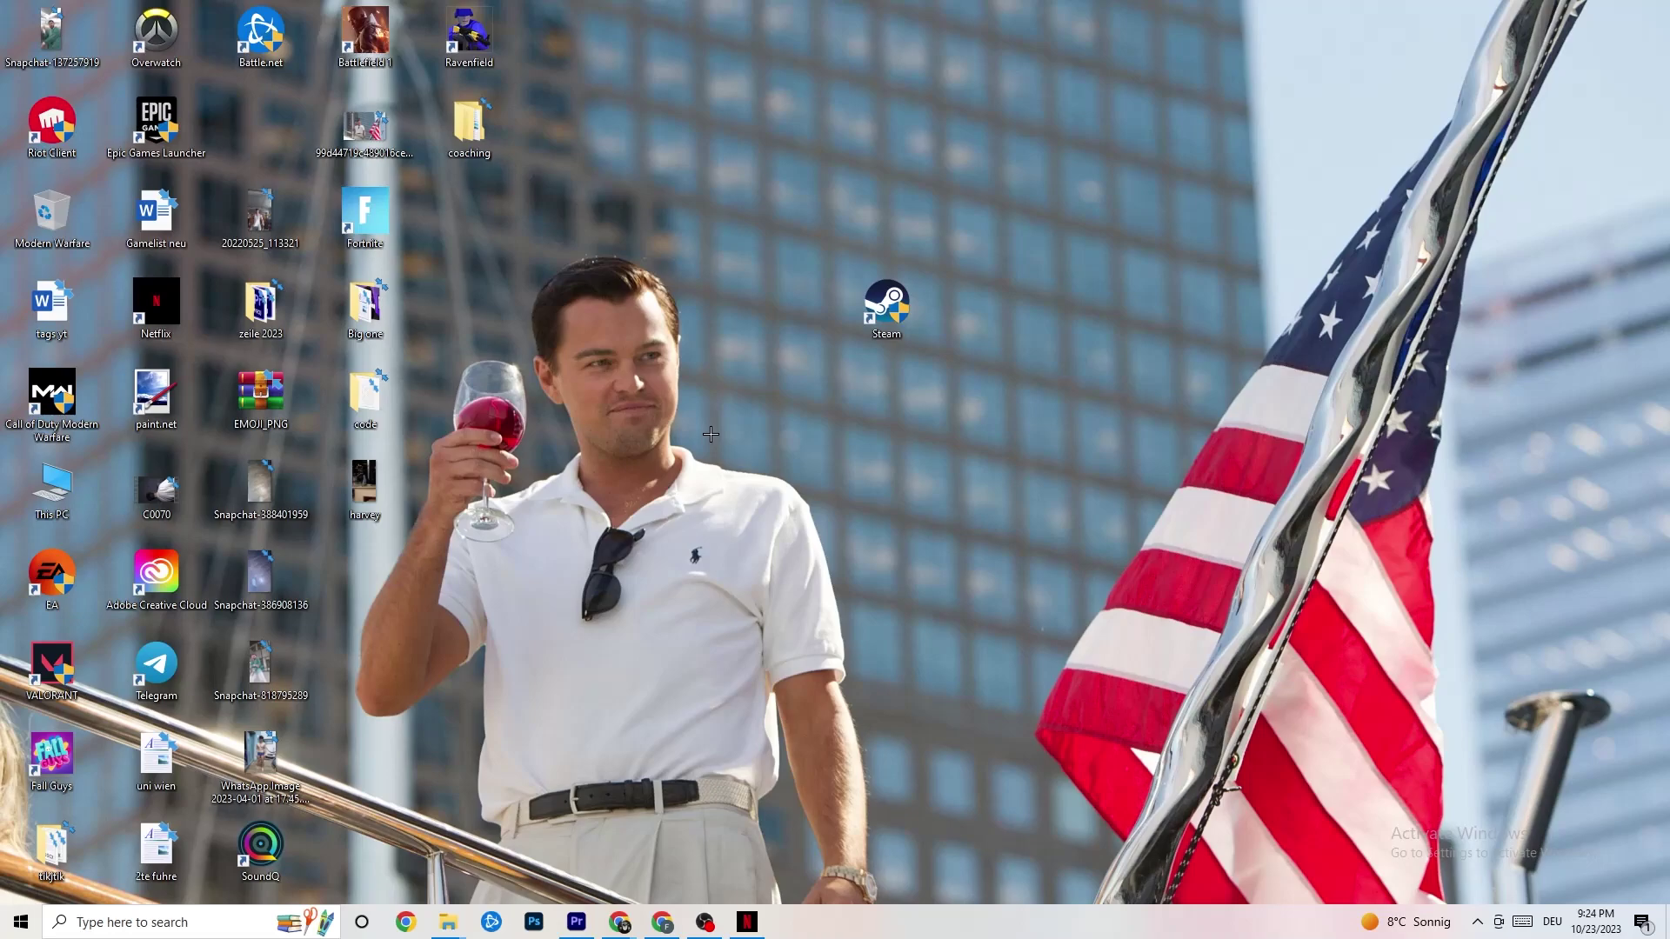
drag(870, 297, 766, 300)
right_click(769, 312)
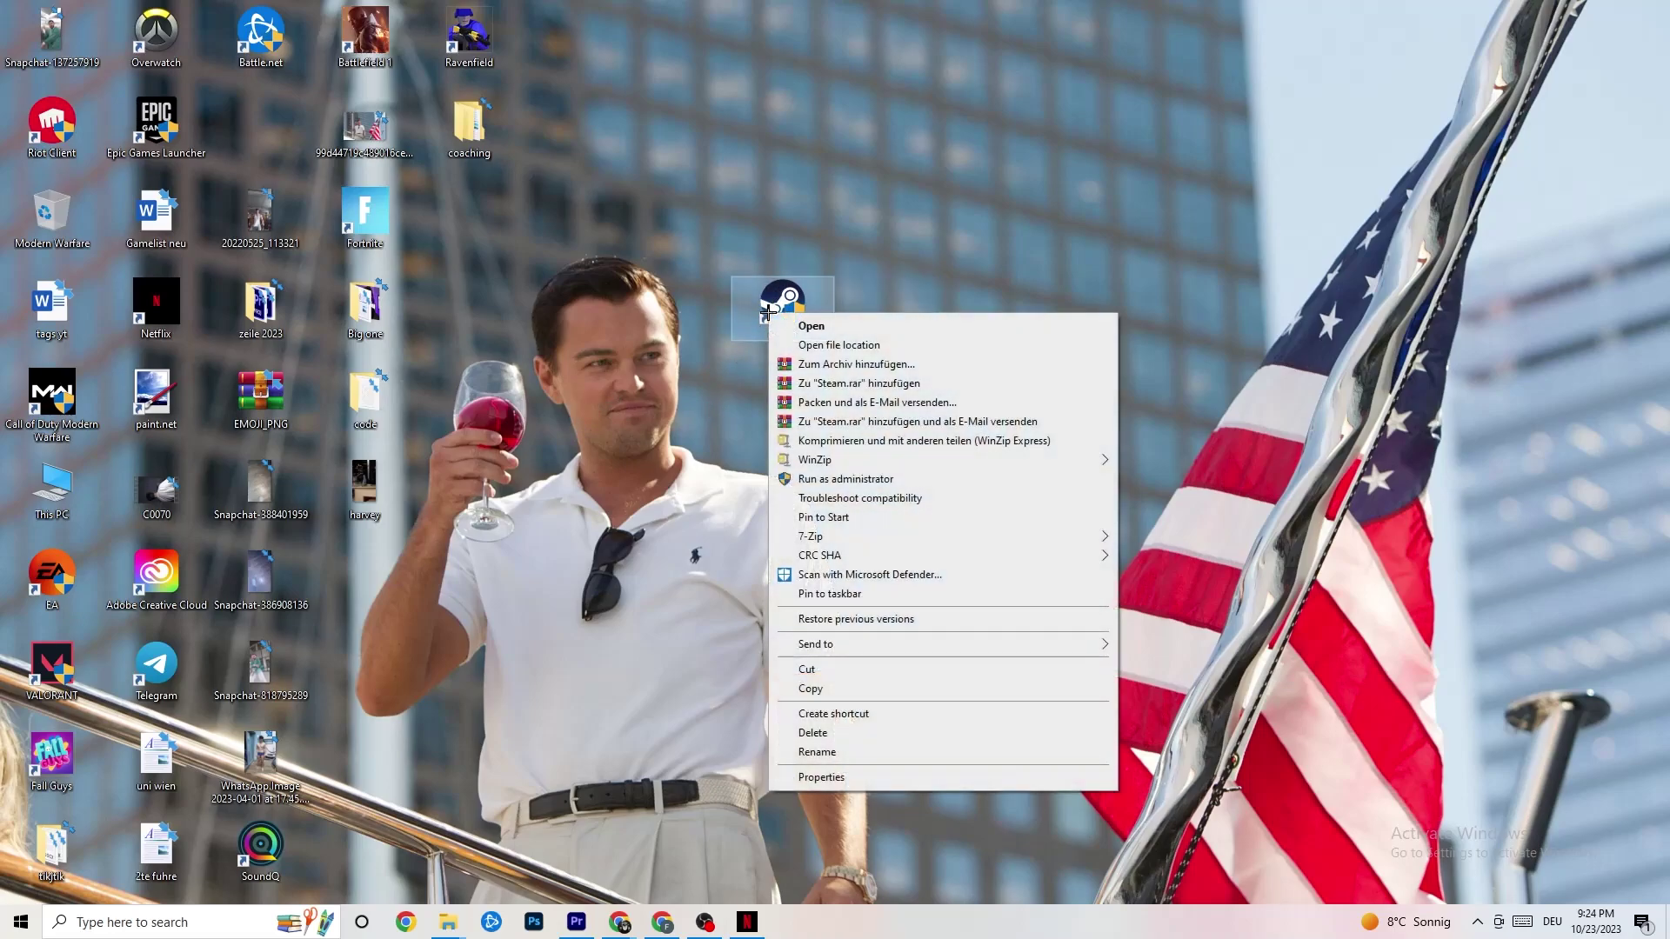
click(853, 779)
drag(916, 326, 669, 77)
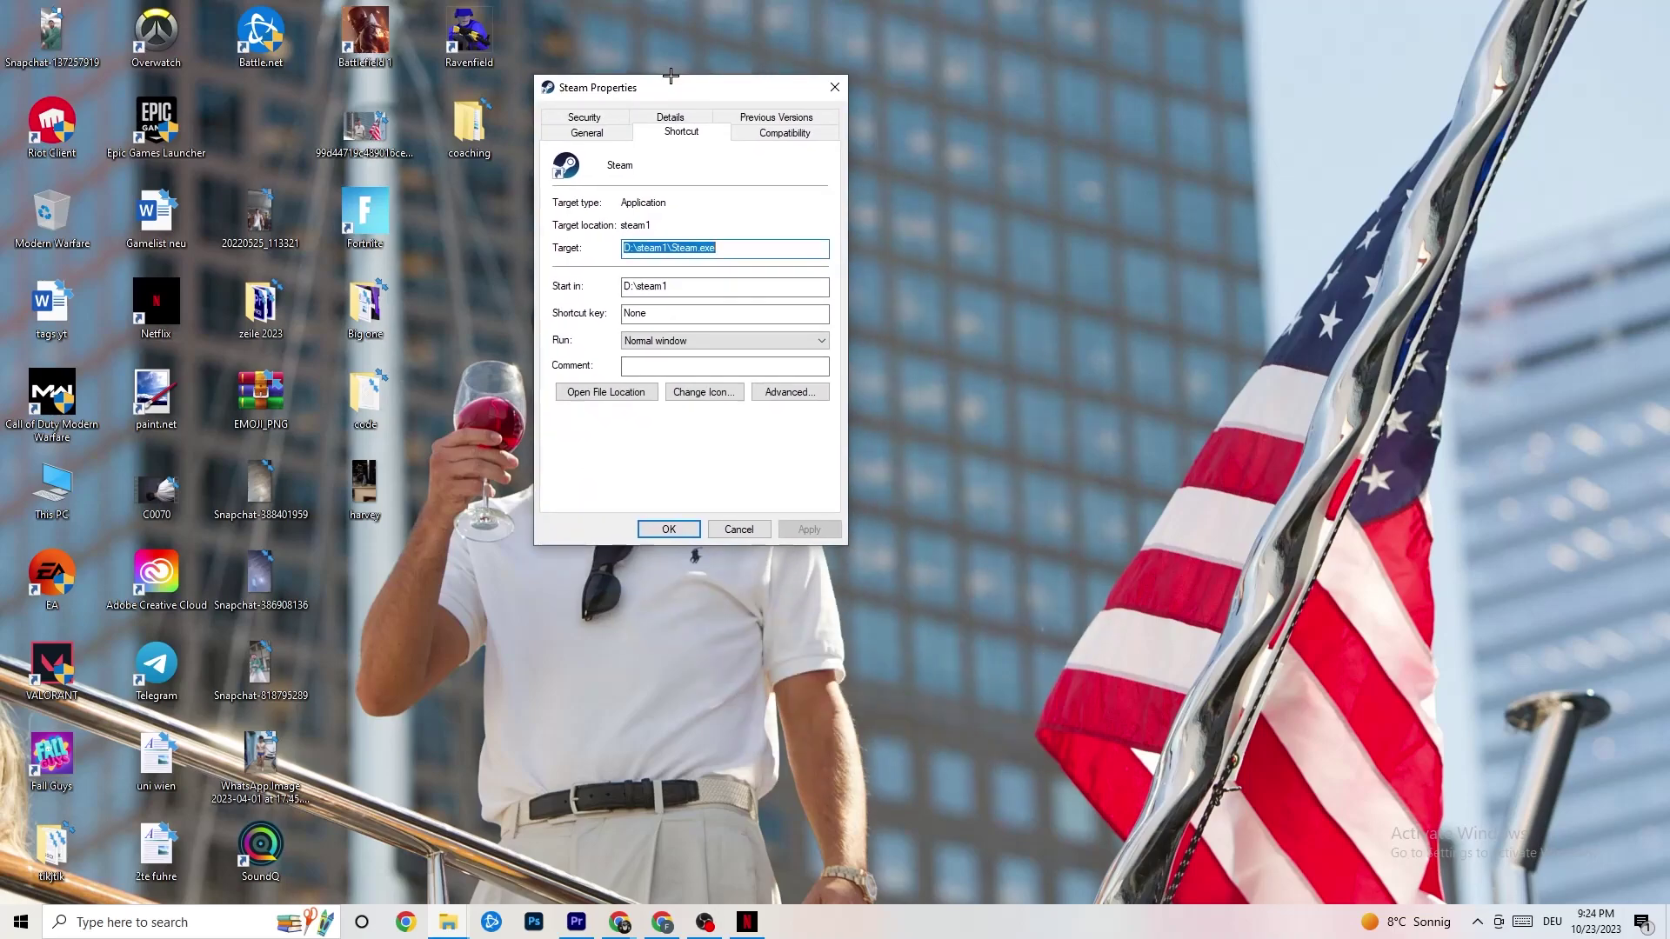
- Set Steam to run in Windows 8 compatibility mode as administrator and confirm with OK
click(761, 132)
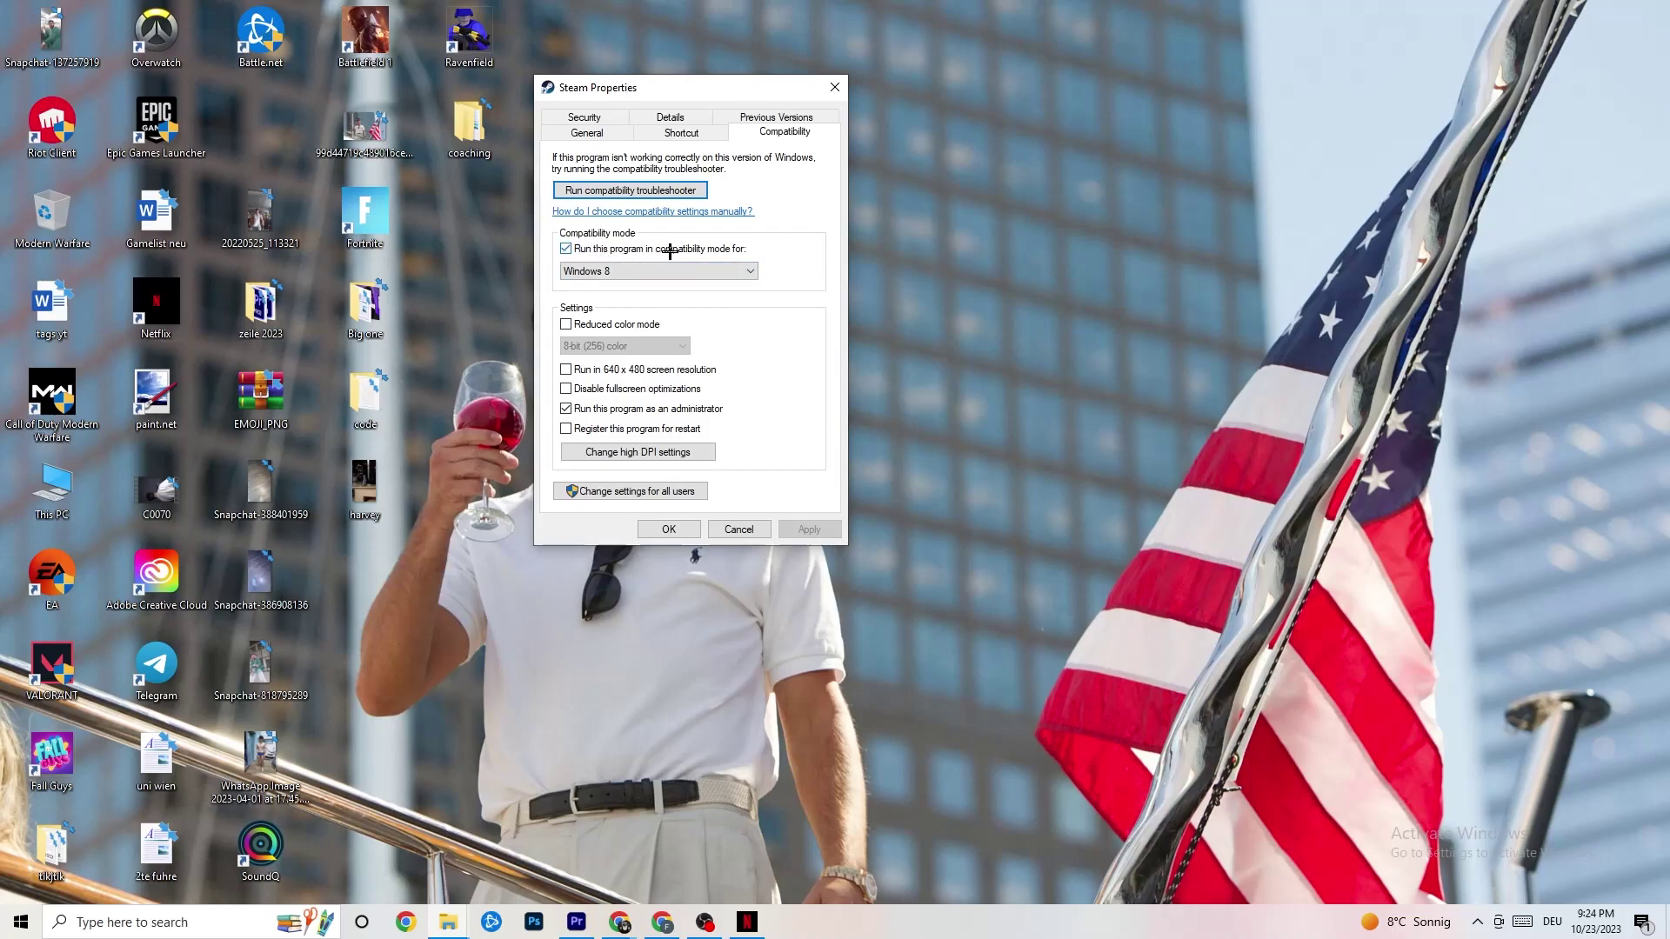
click(722, 270)
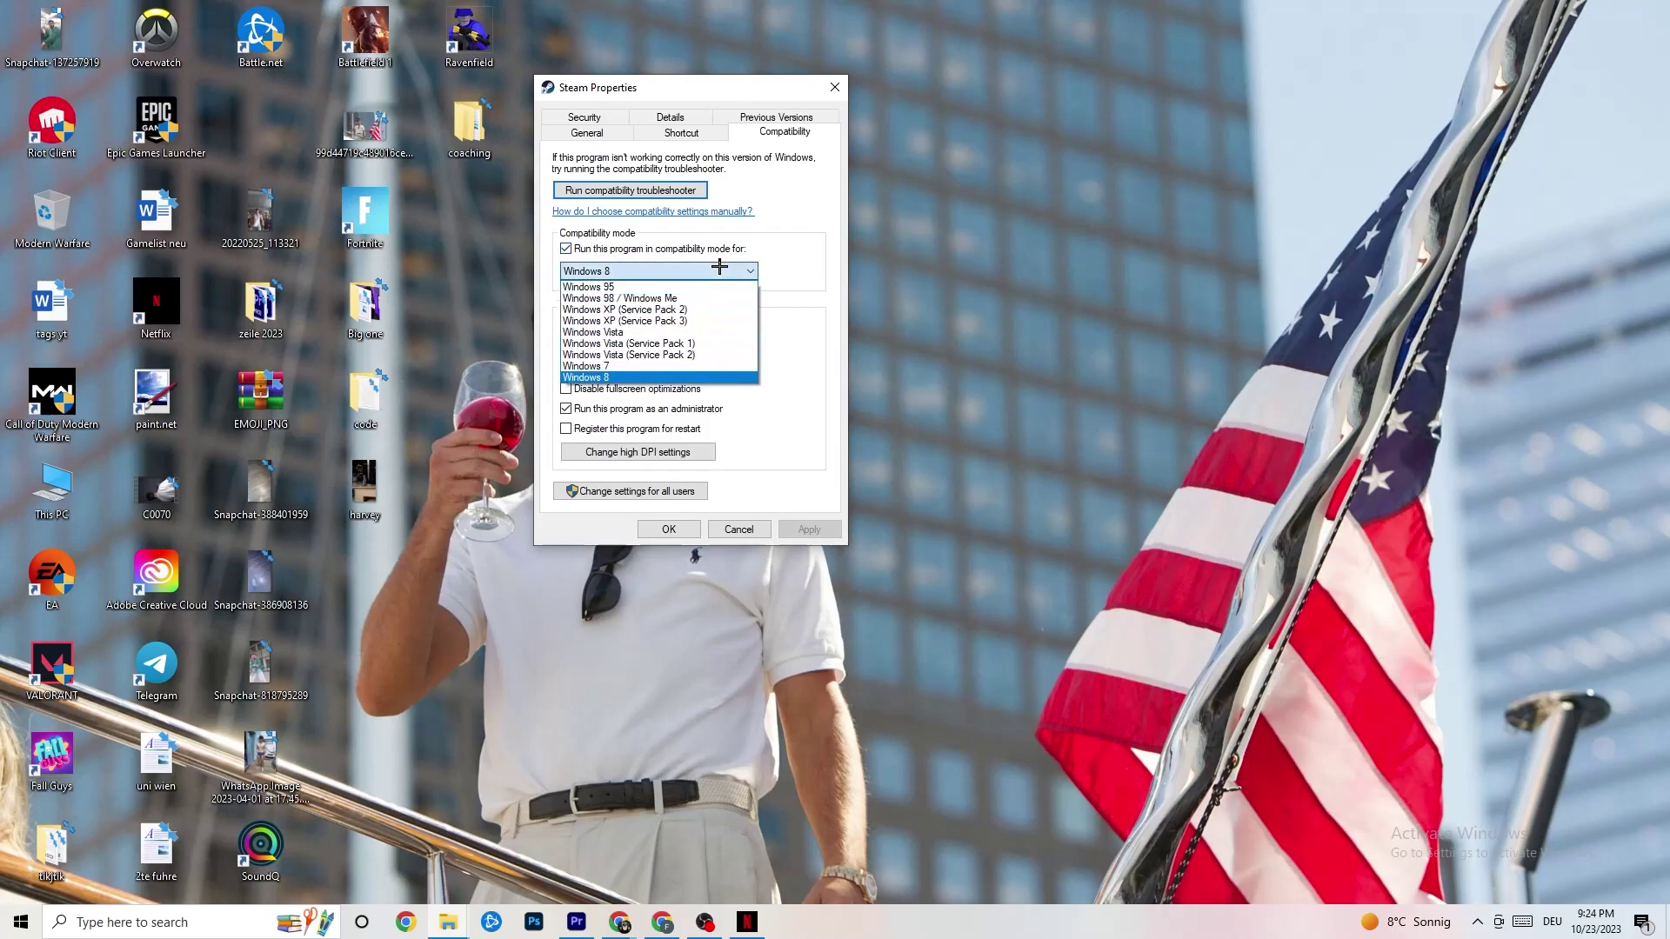
click(759, 248)
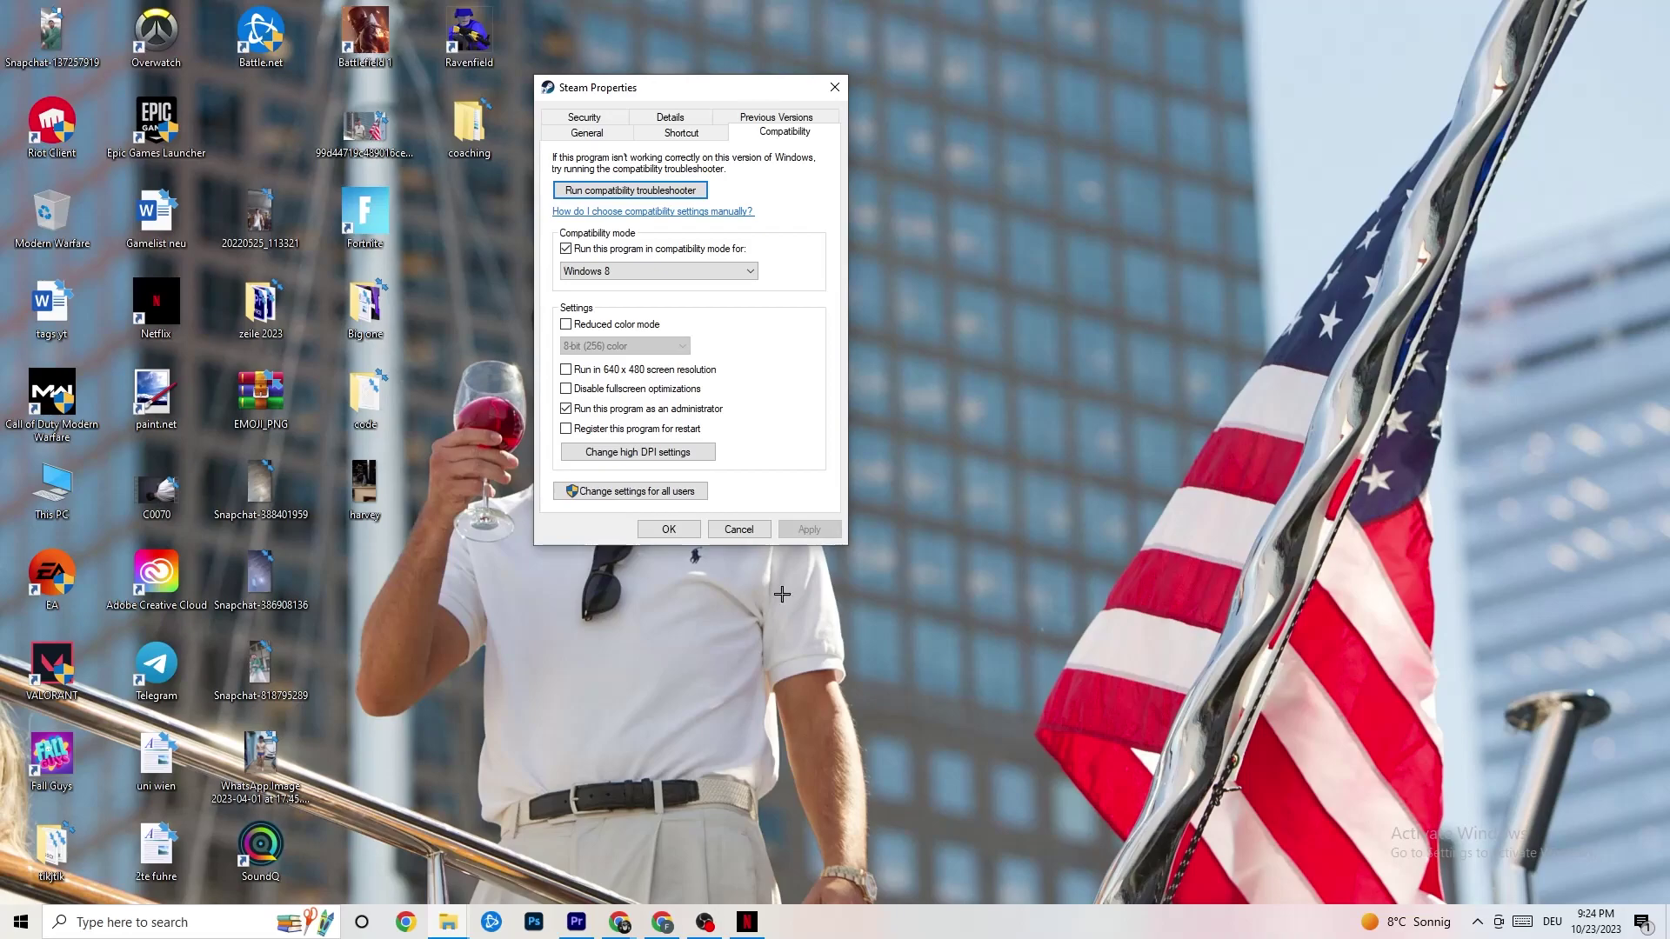
click(670, 528)
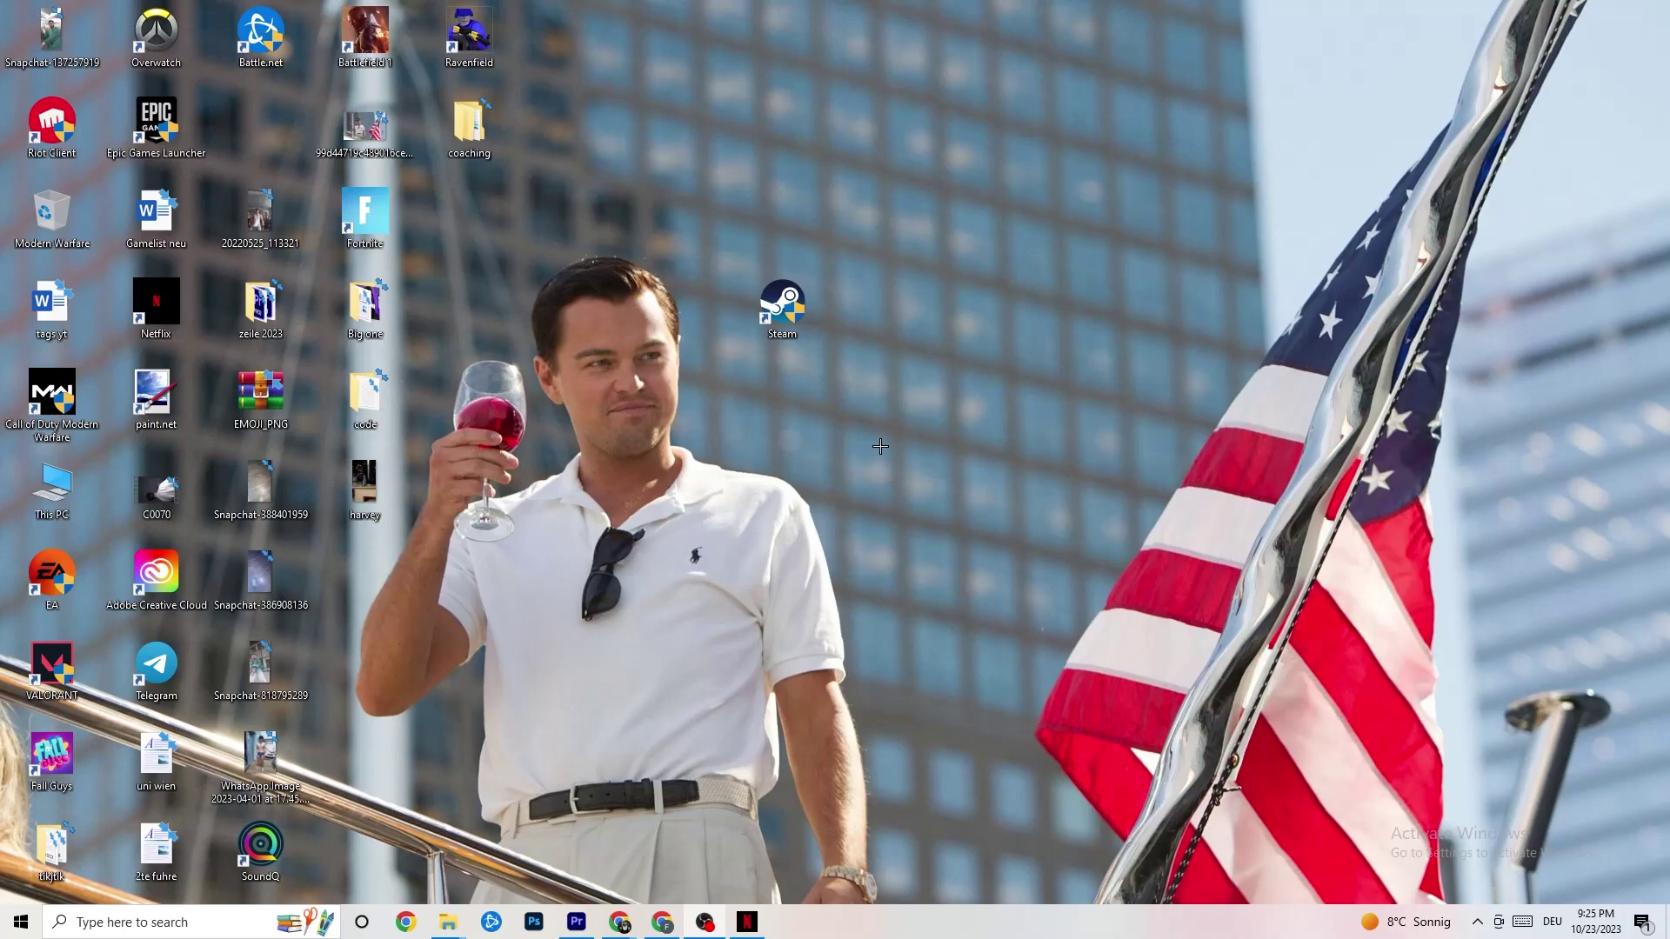
right_click(807, 329)
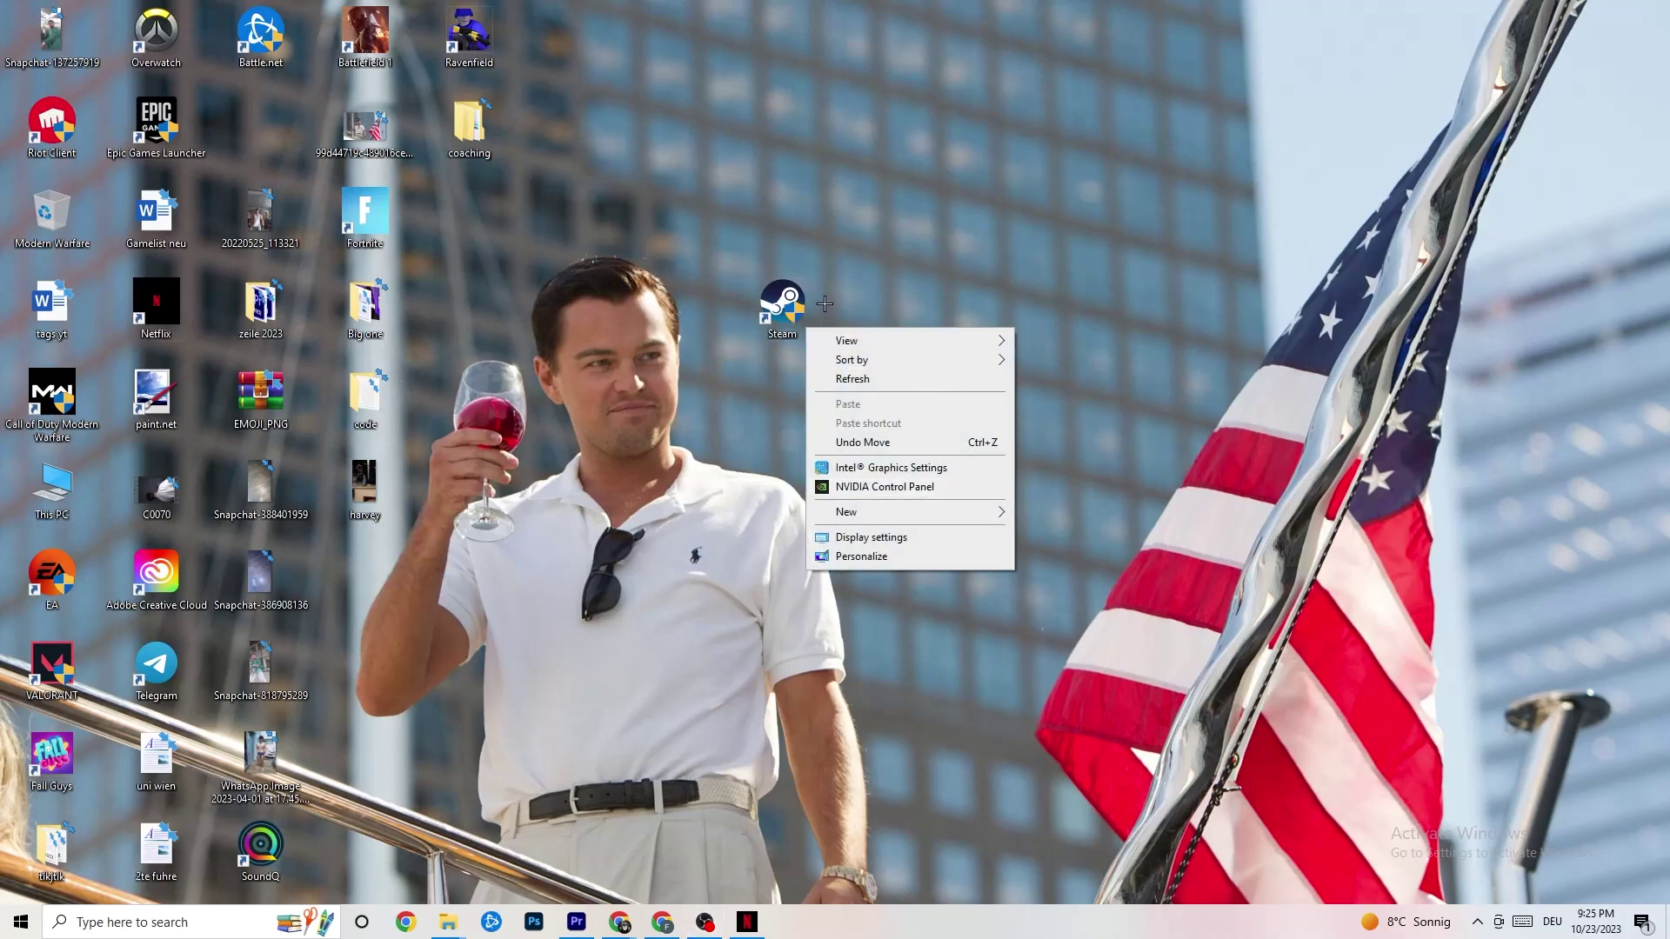
right_click(834, 178)
click(663, 85)
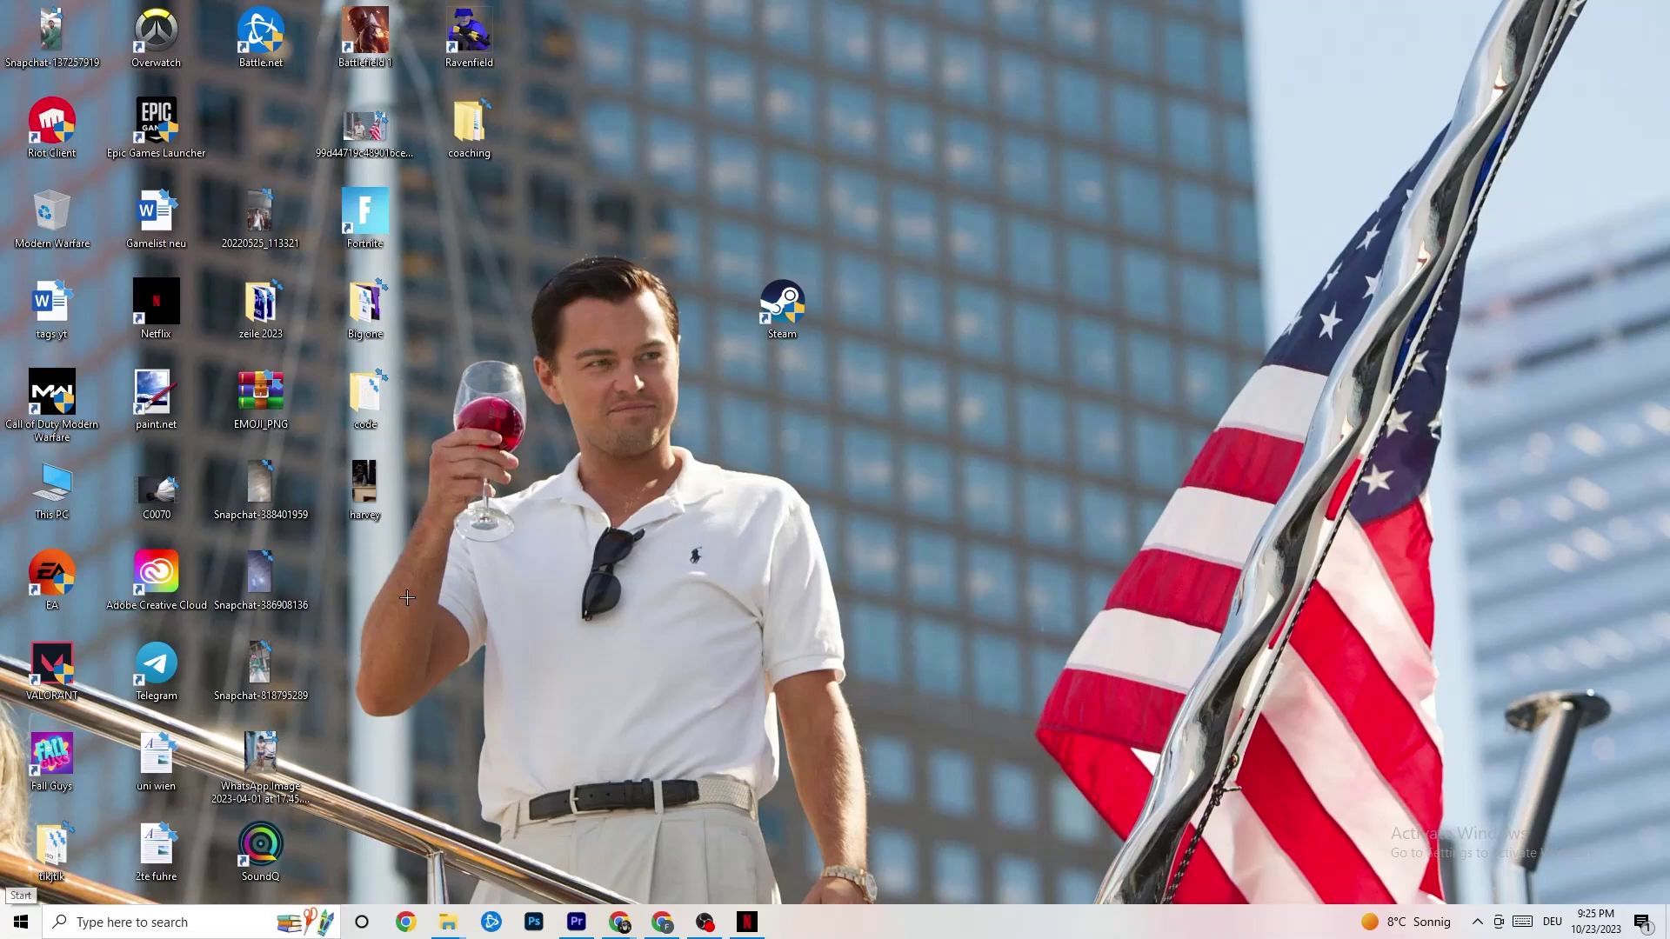
click(786, 306)
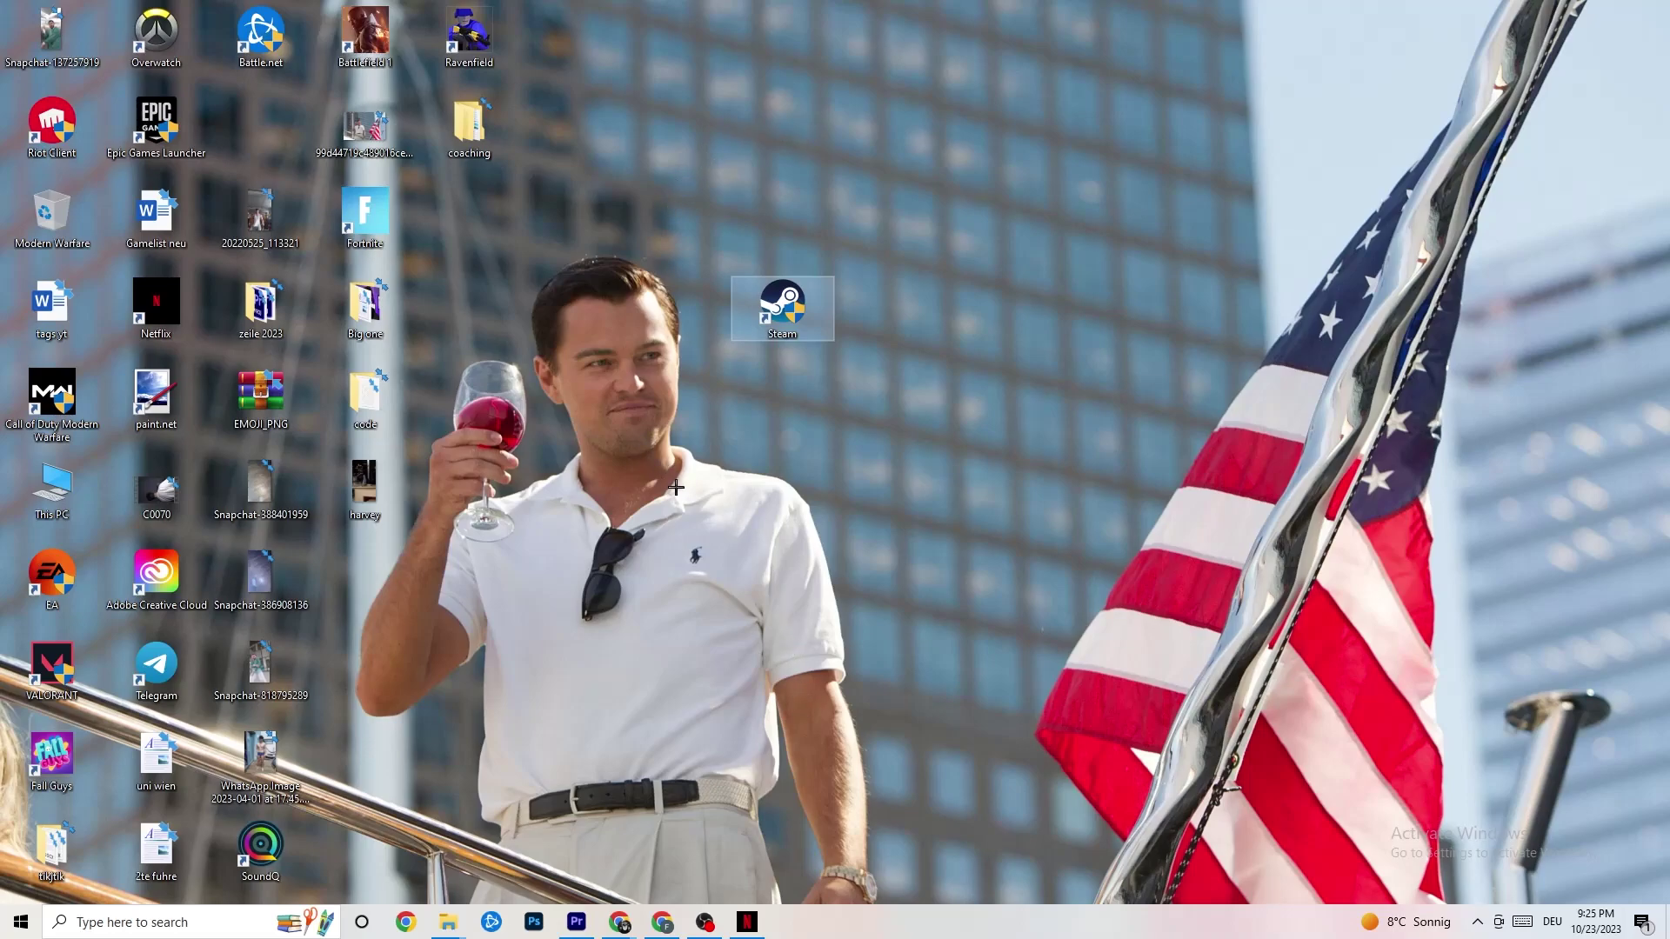
right_click(926, 935)
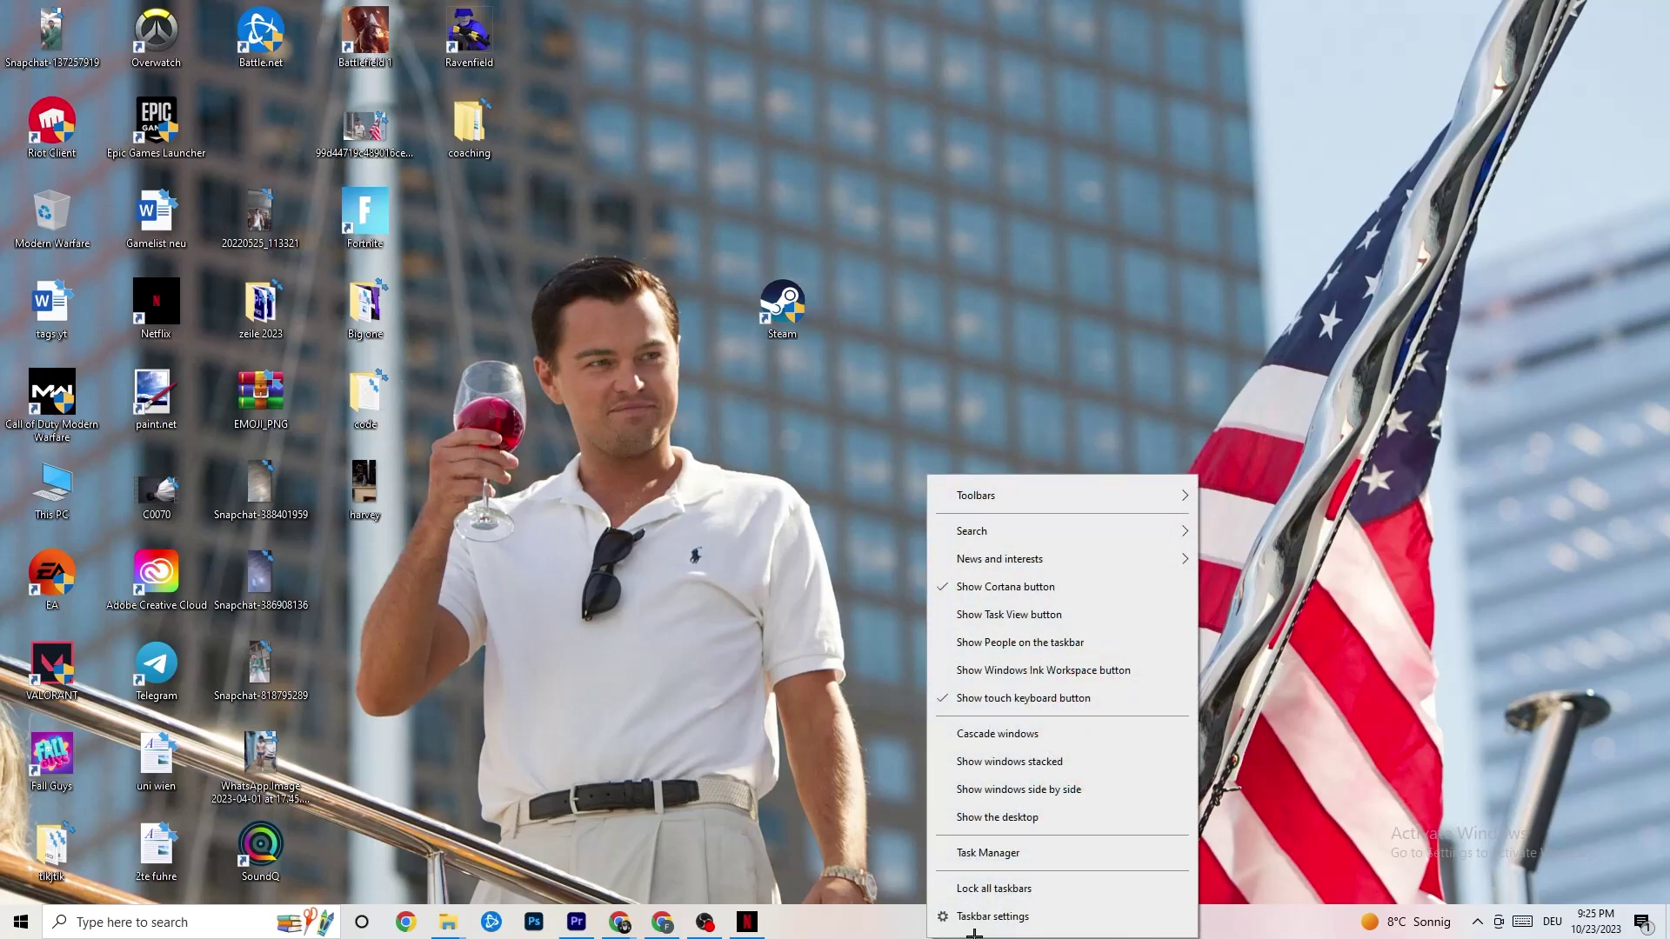
- Open Task Manager full screen on Processes and inspect the Windows Explorer process actions without changing anything
click(1029, 853)
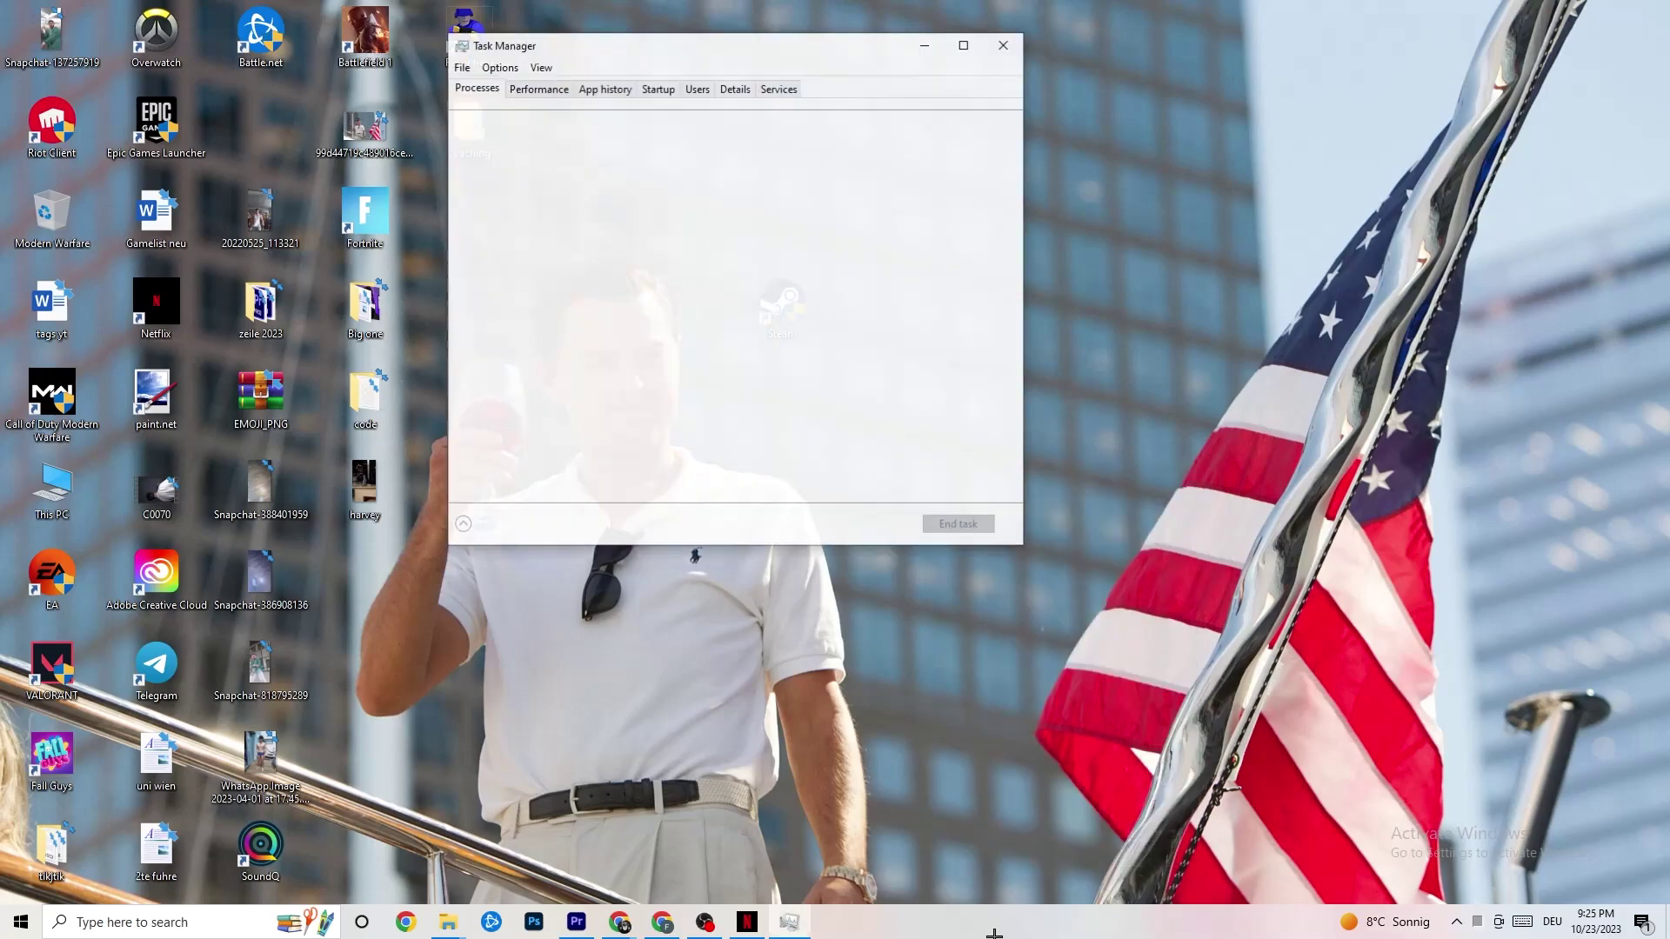
double_click(963, 51)
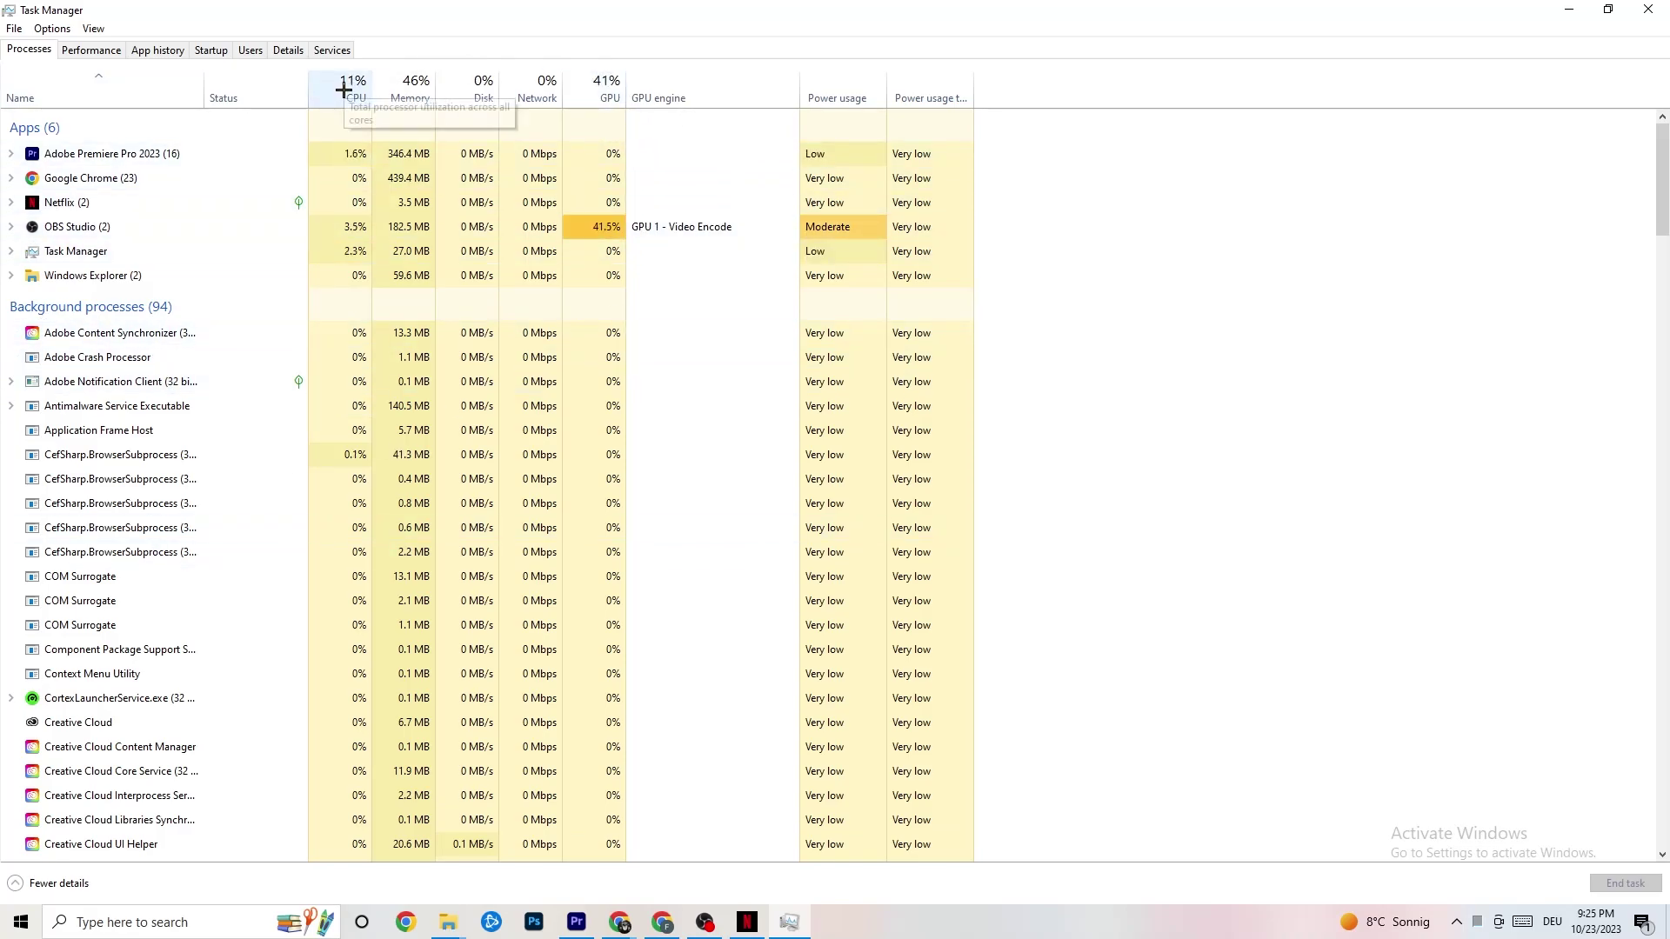
right_click(112, 278)
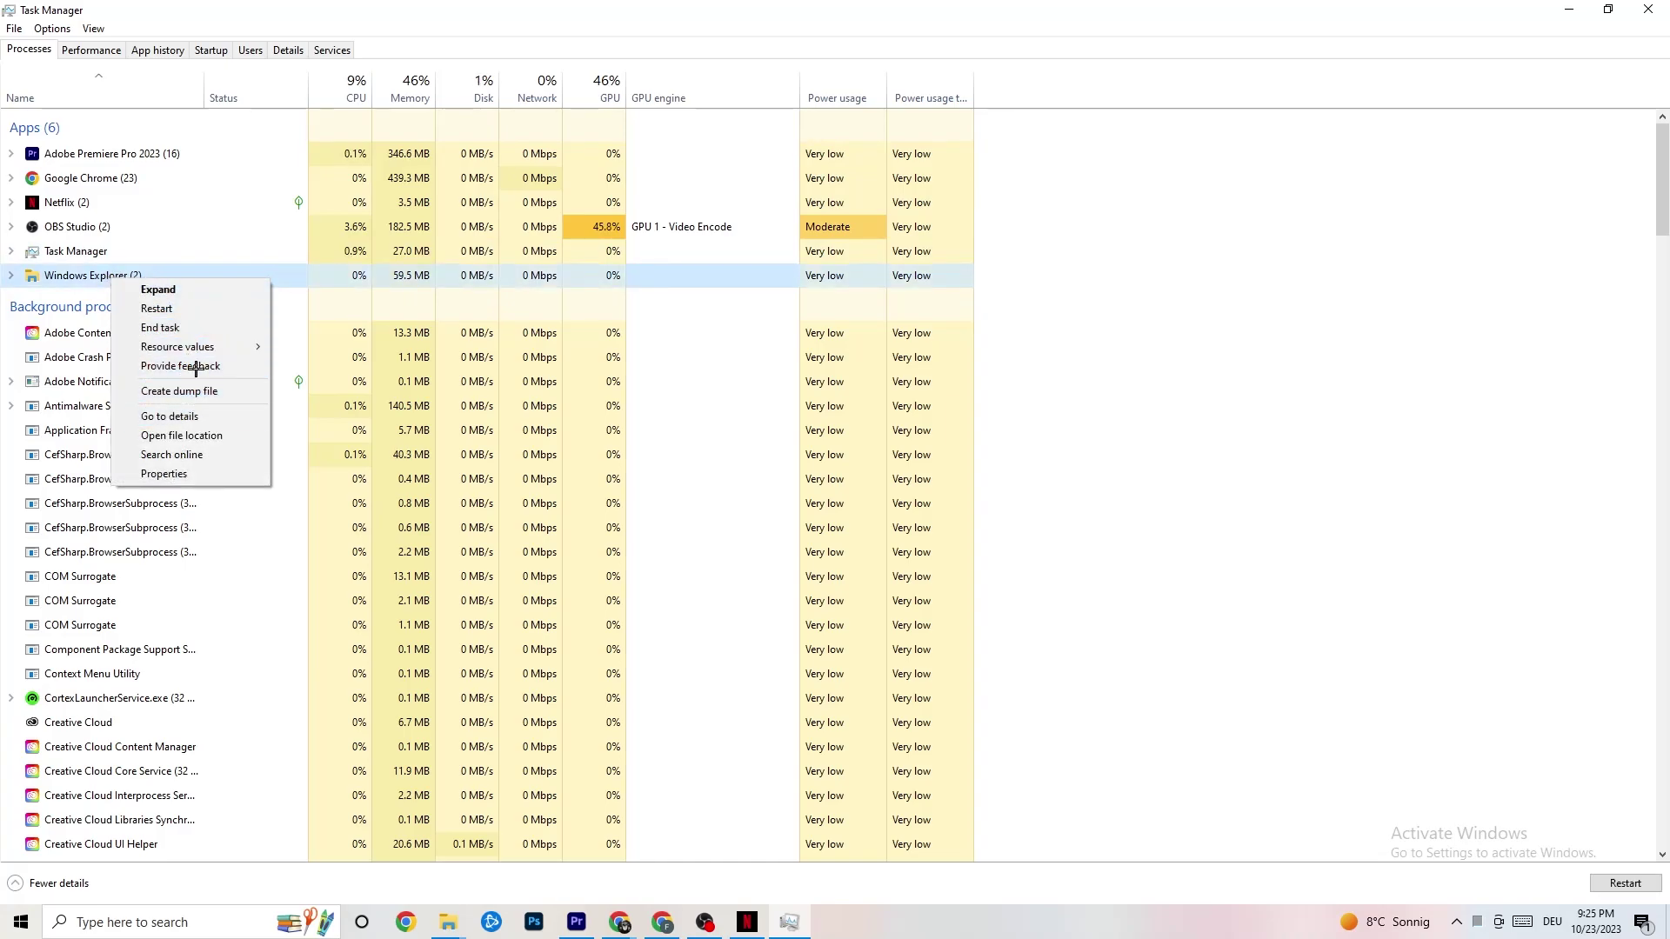
click(977, 285)
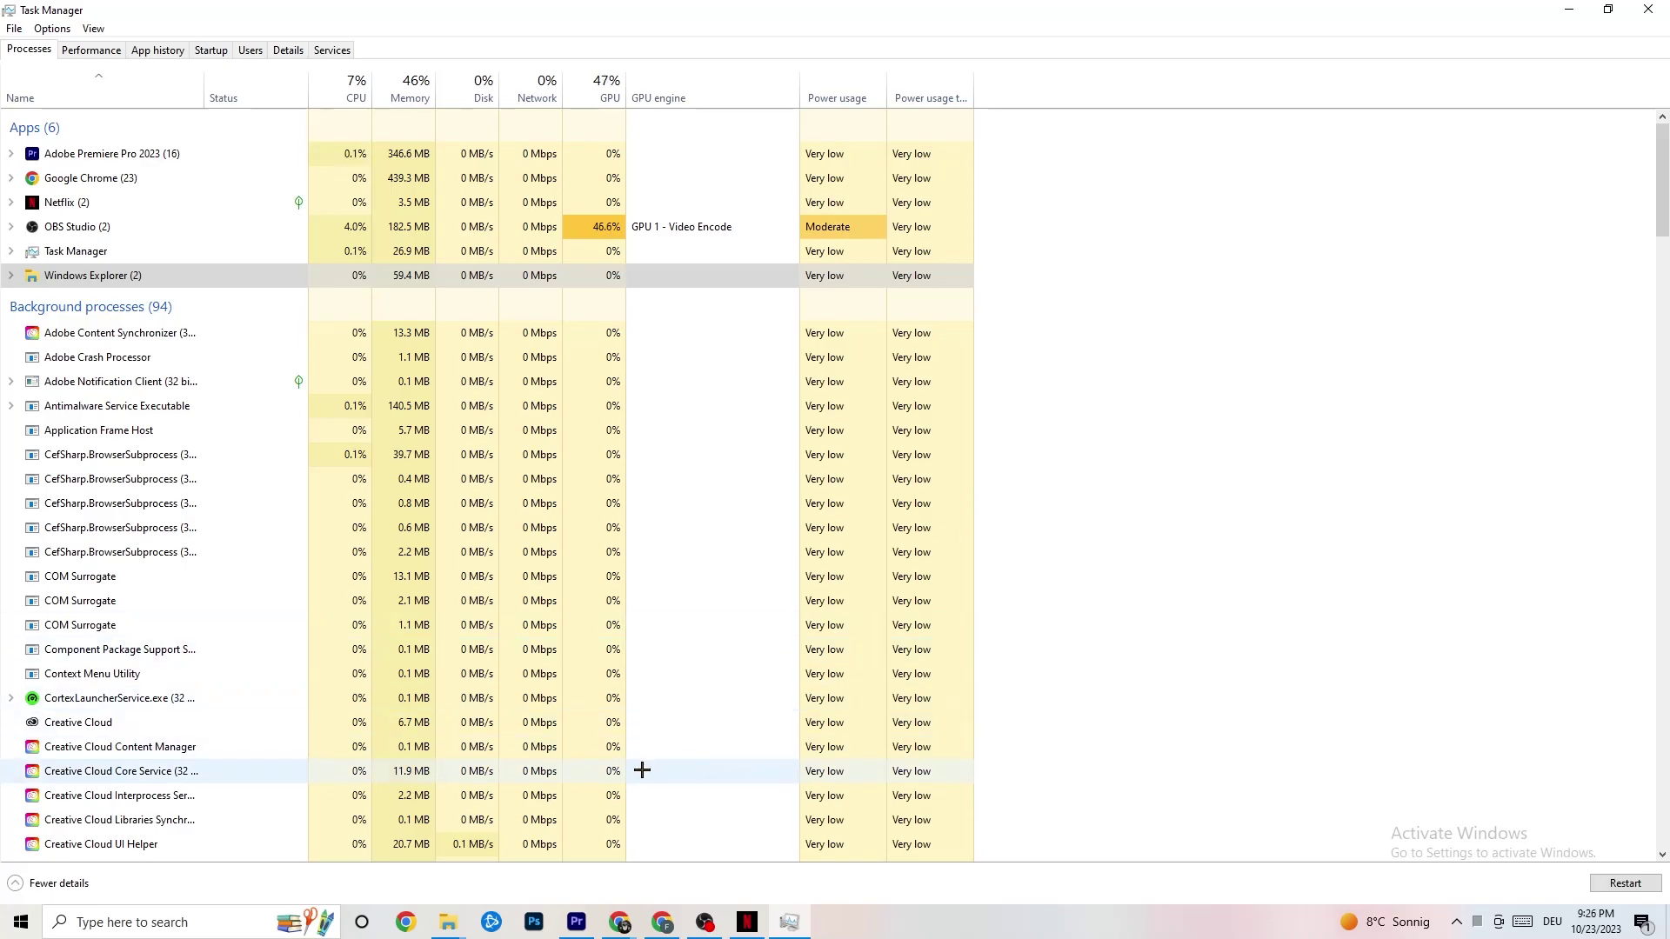
- Review the Startup list, including the Pivot Software Support entry's options, then show the Details process list
click(211, 50)
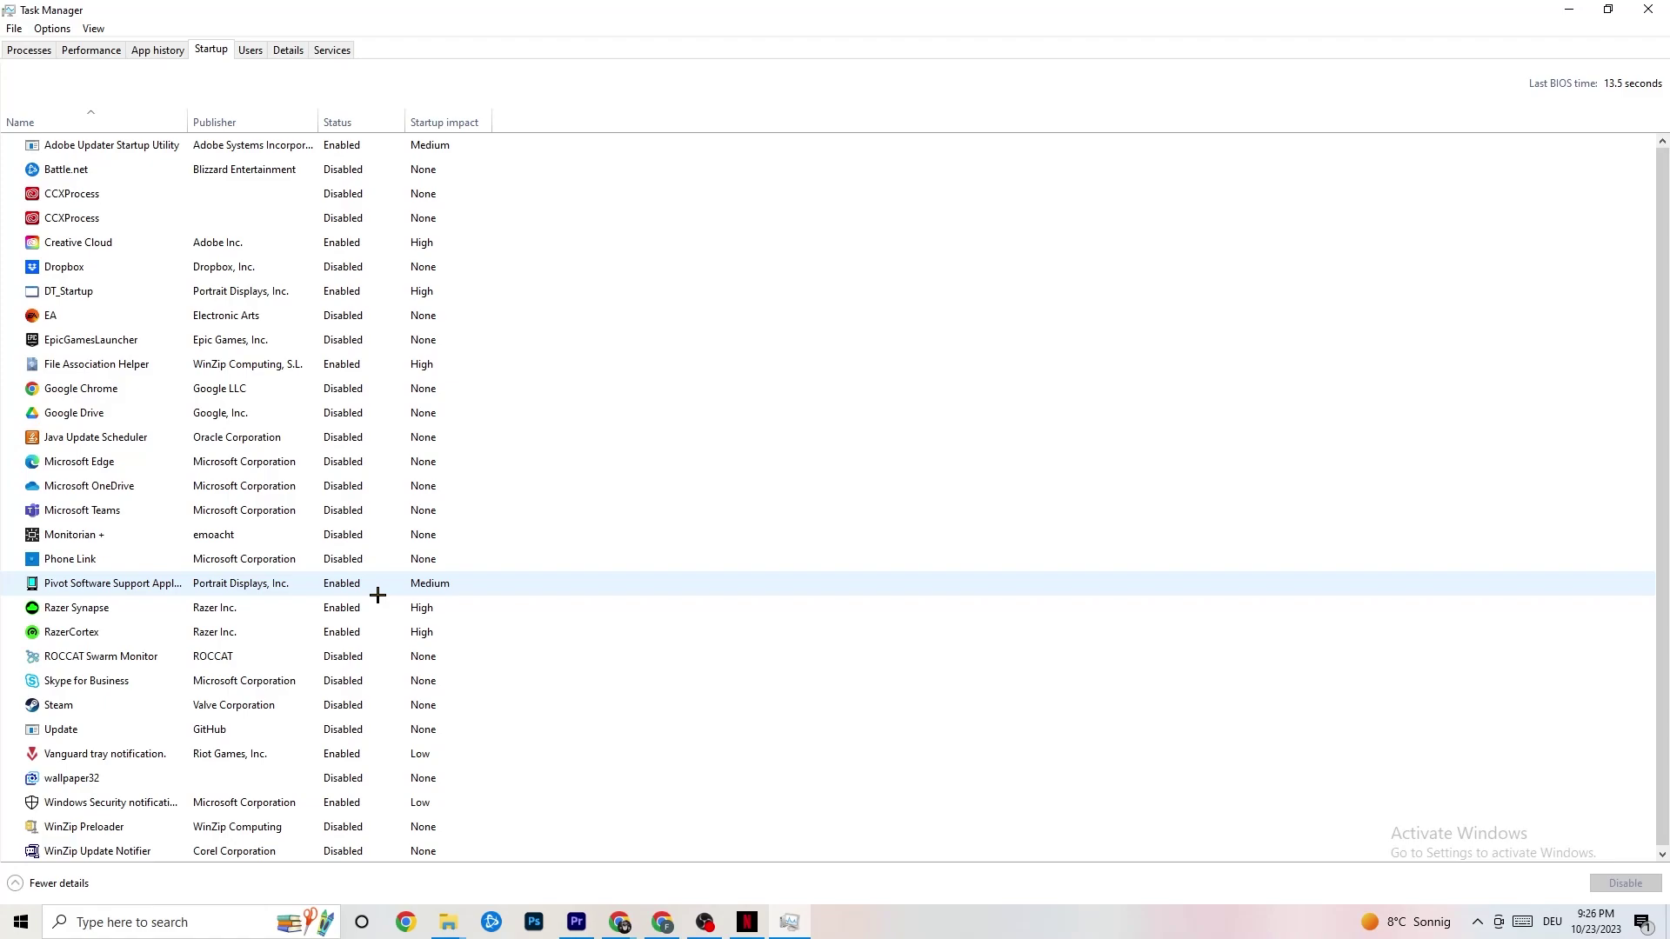
right_click(339, 583)
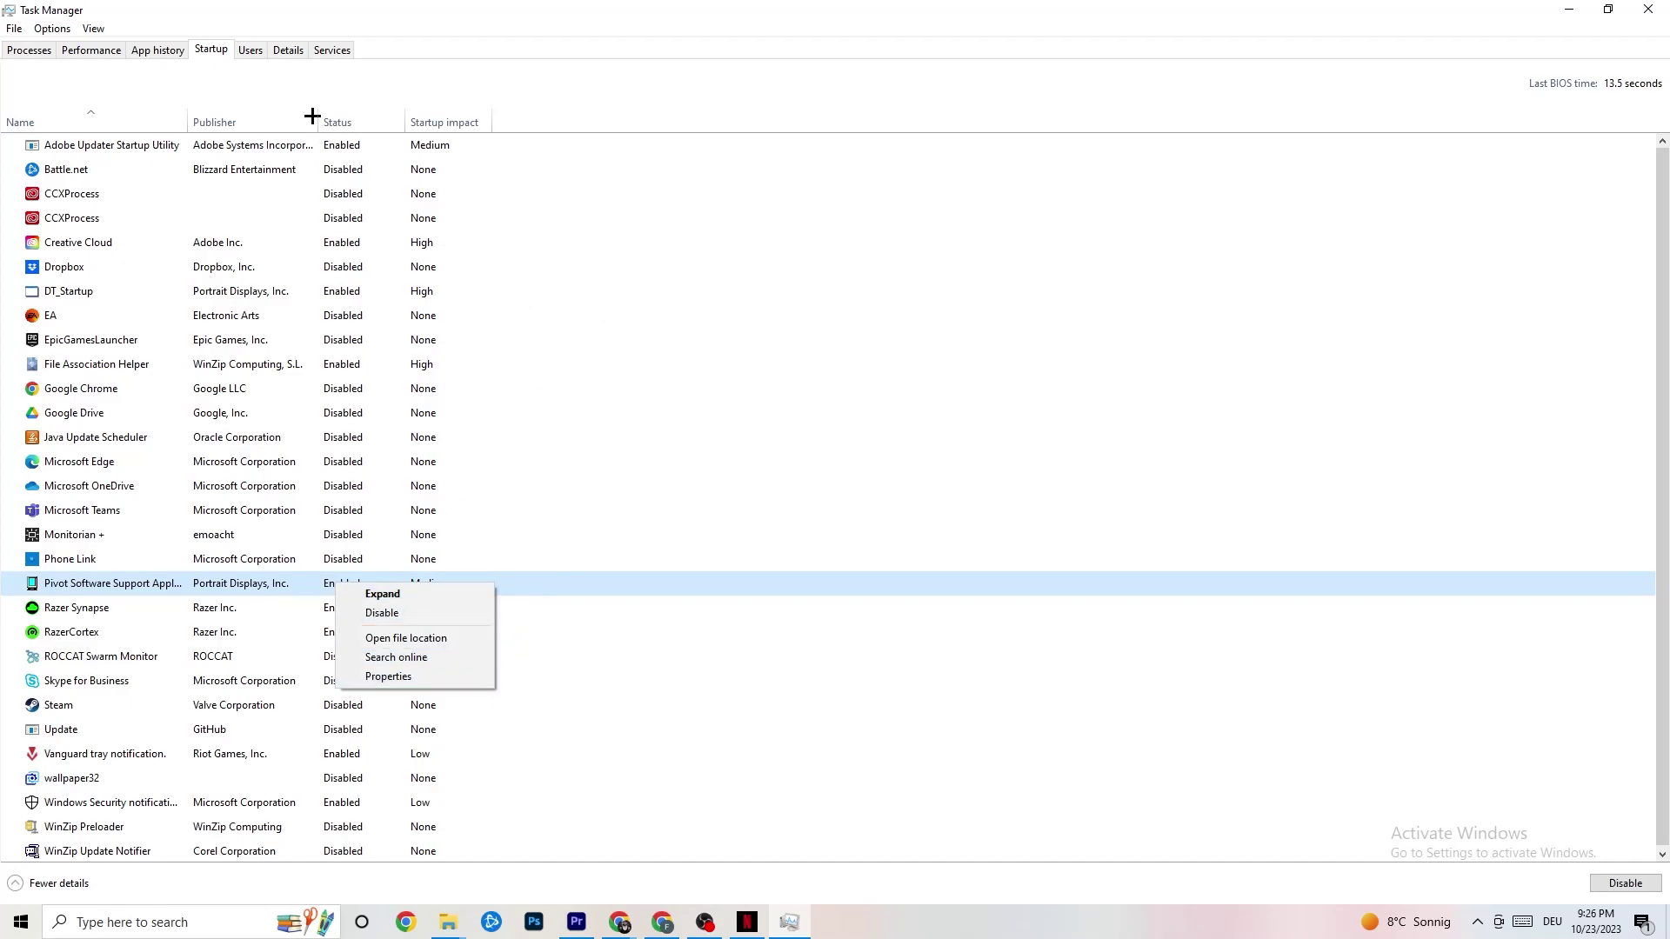
click(287, 50)
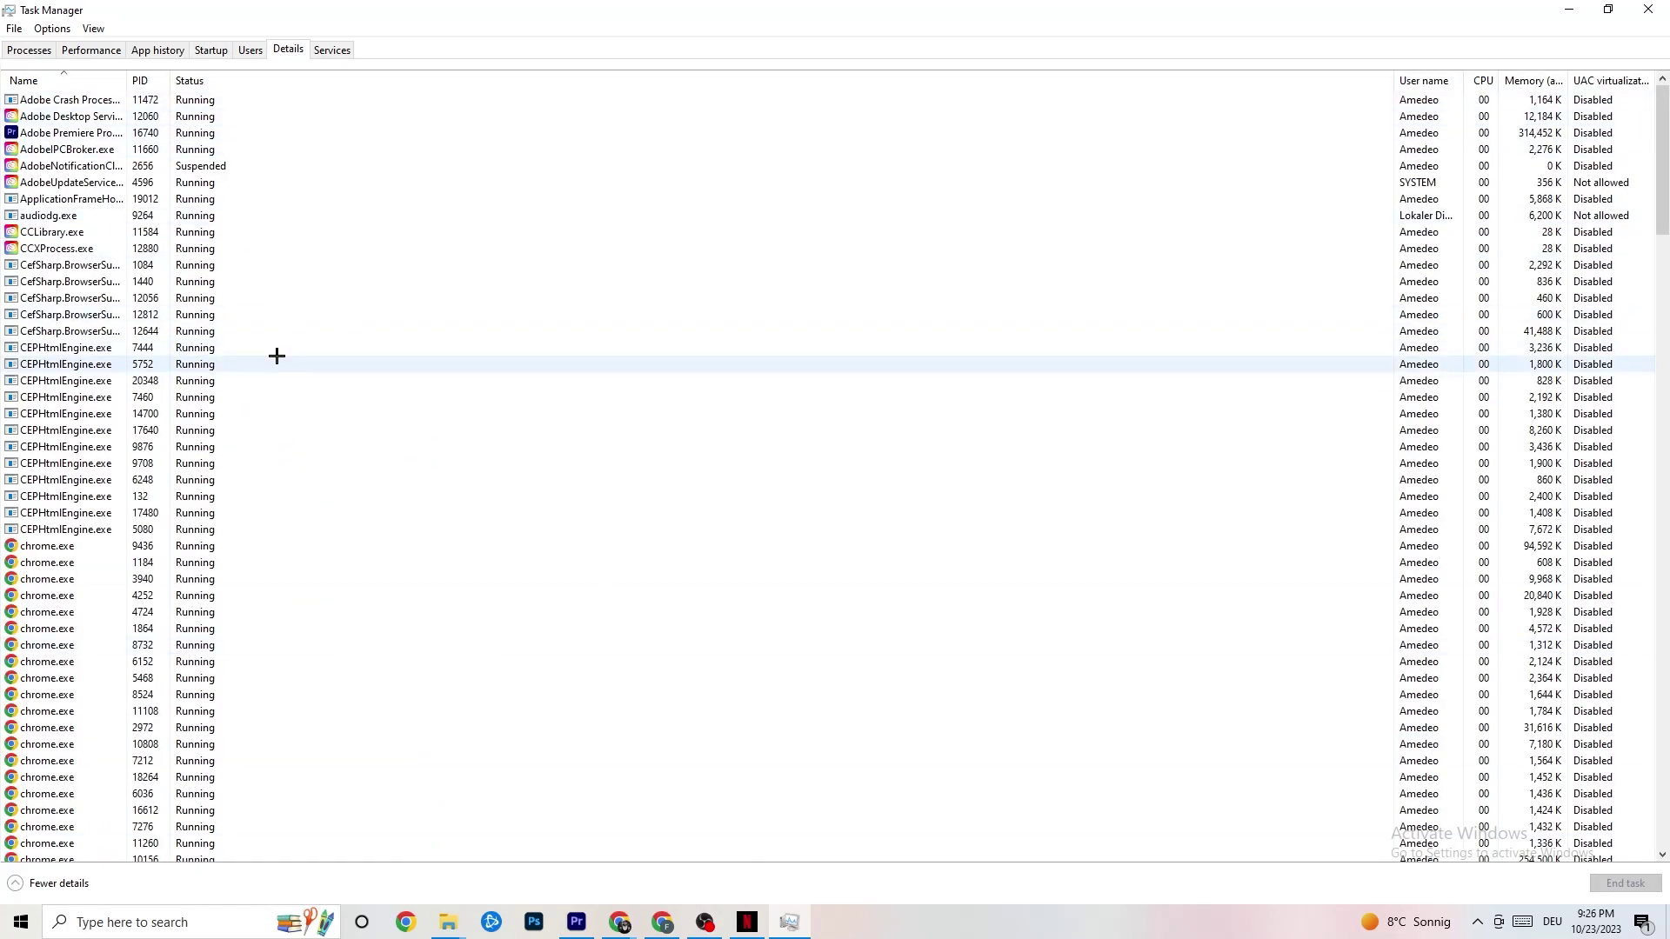
- Check Adobe Premiere Pro's priority options, leave it at Normal, and close Task Manager
right_click(73, 140)
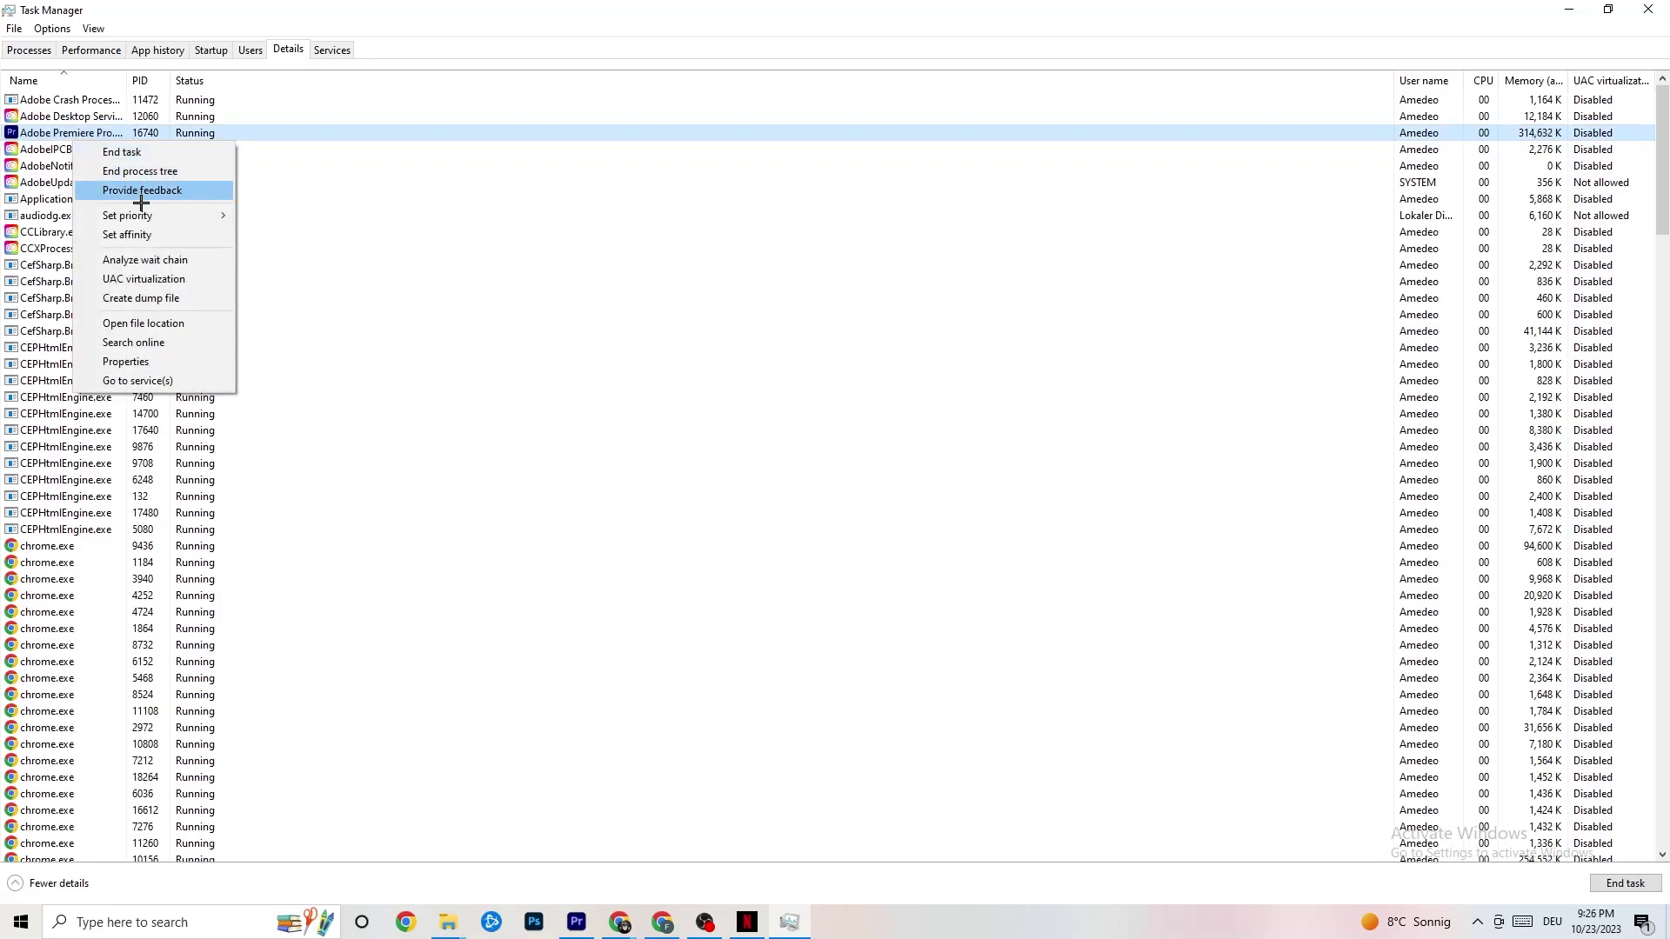
mouse_move(148, 215)
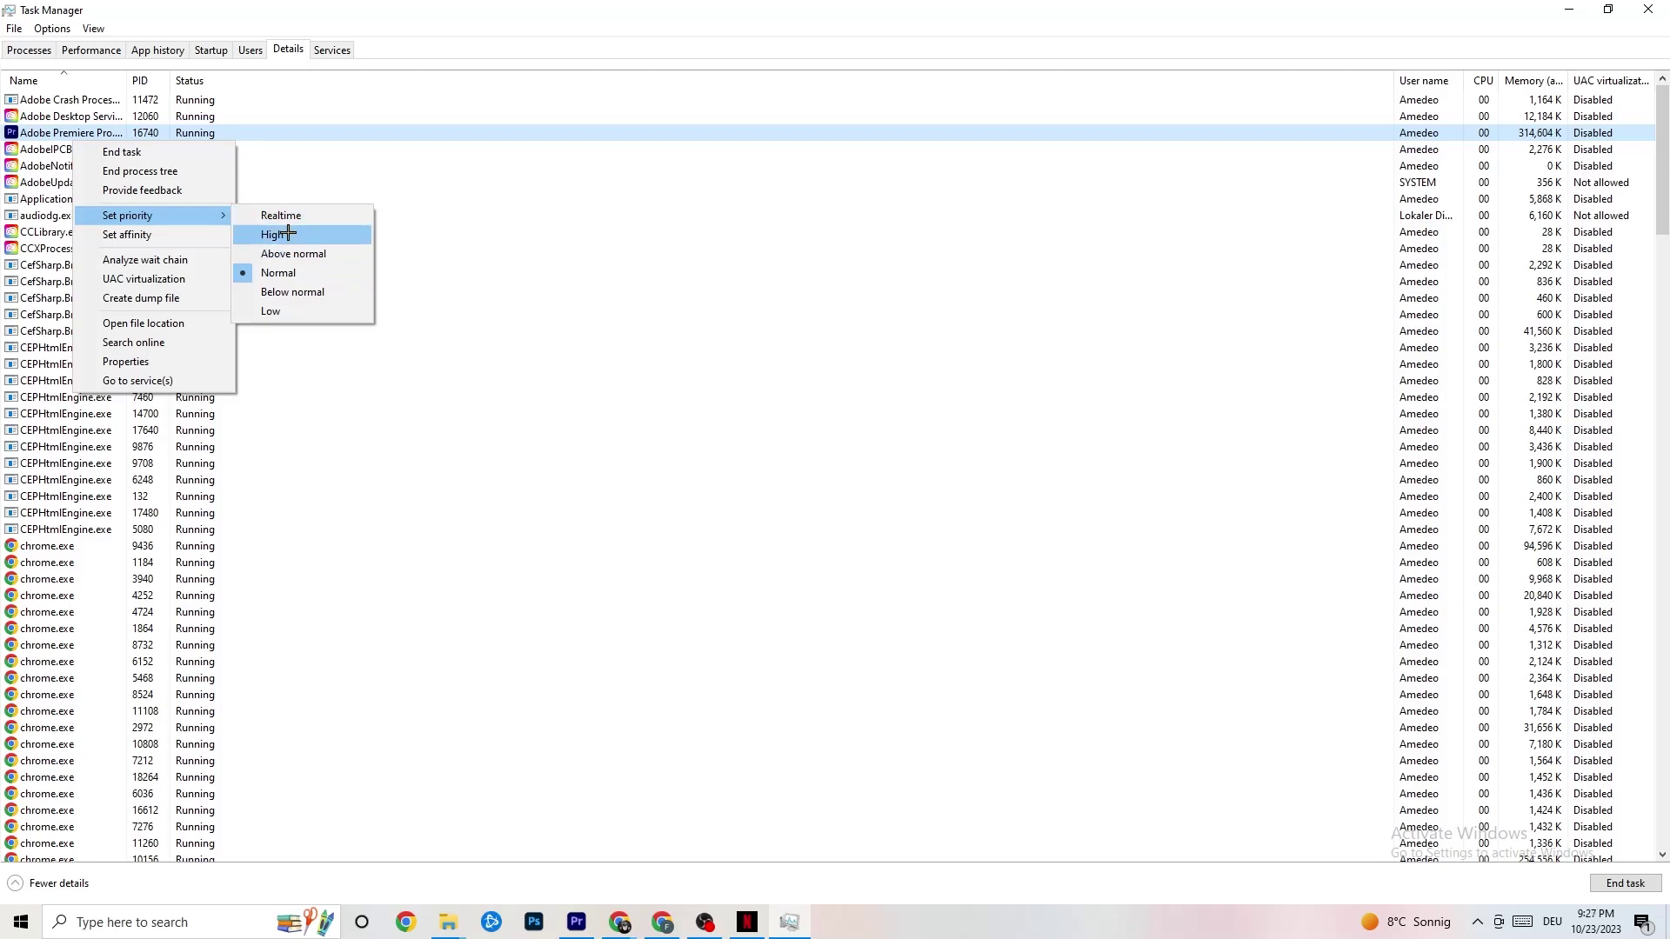
click(497, 165)
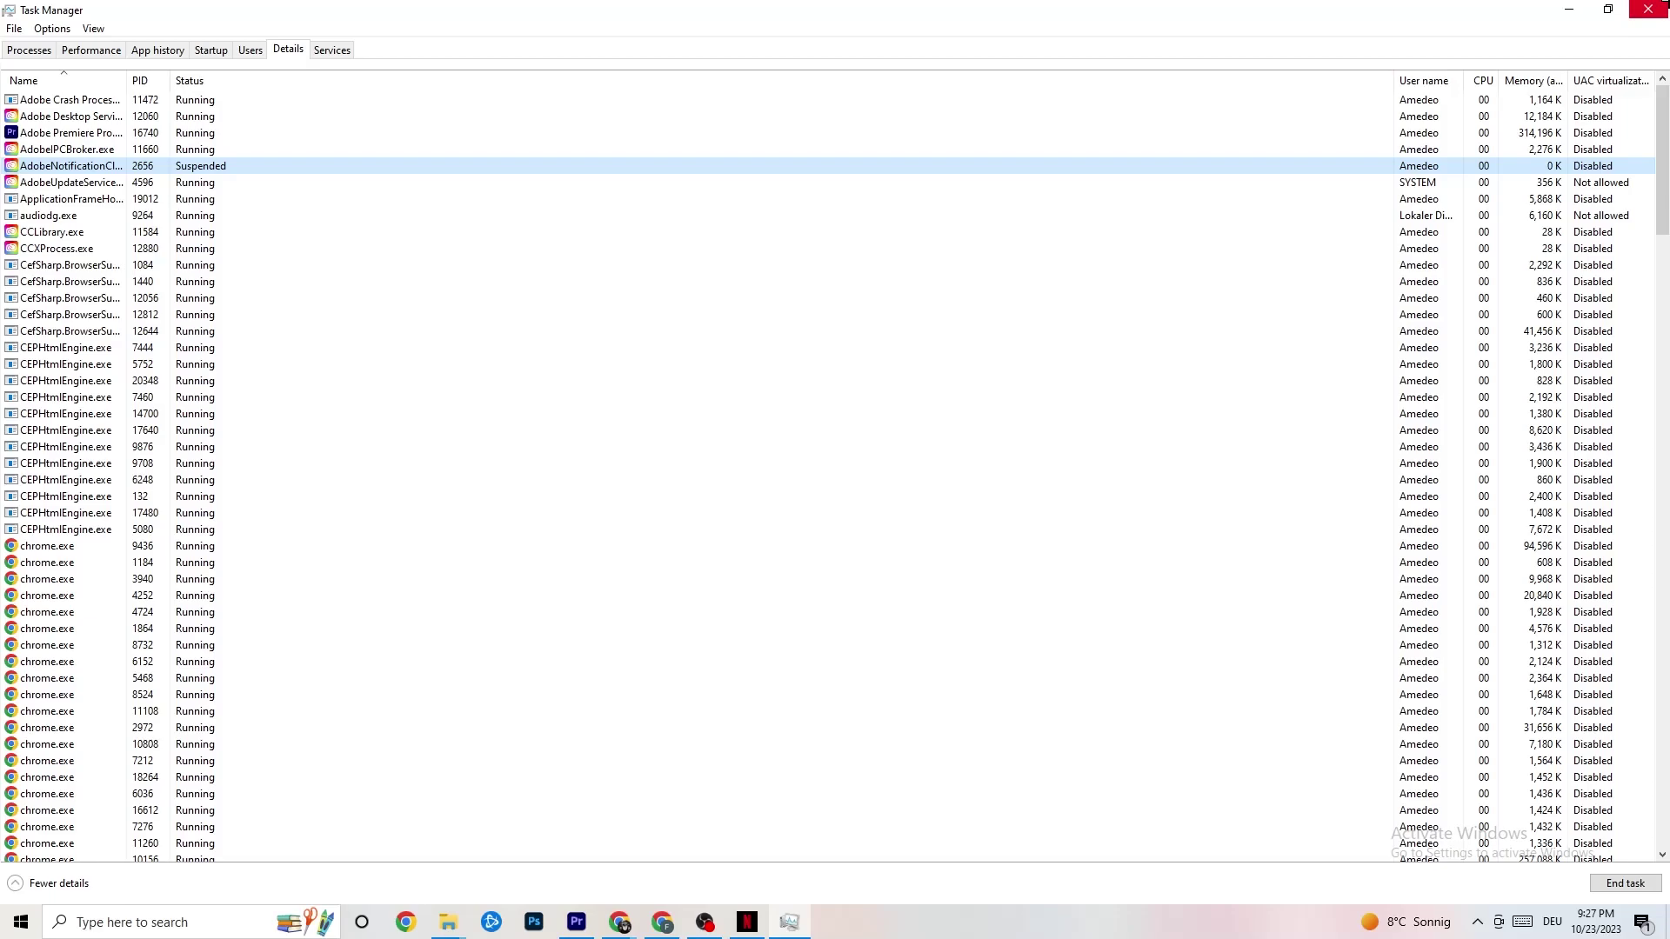
click(1658, 7)
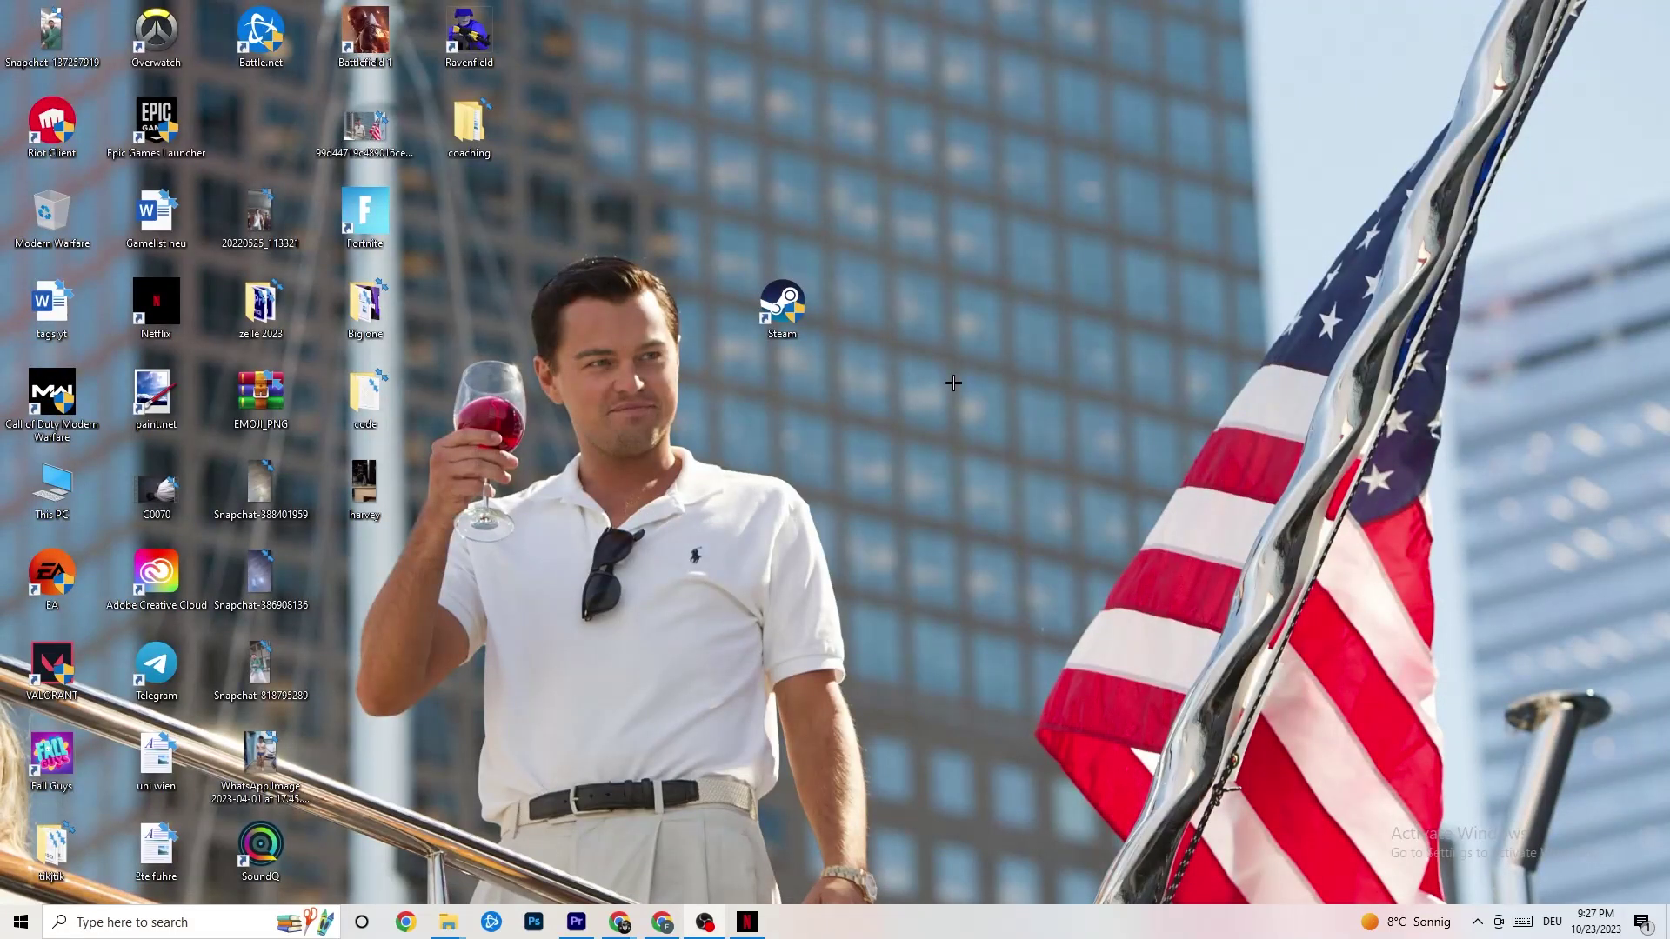
- Launch NVIDIA Control Panel from the desktop menu and go to Adjust image settings with preview
right_click(935, 165)
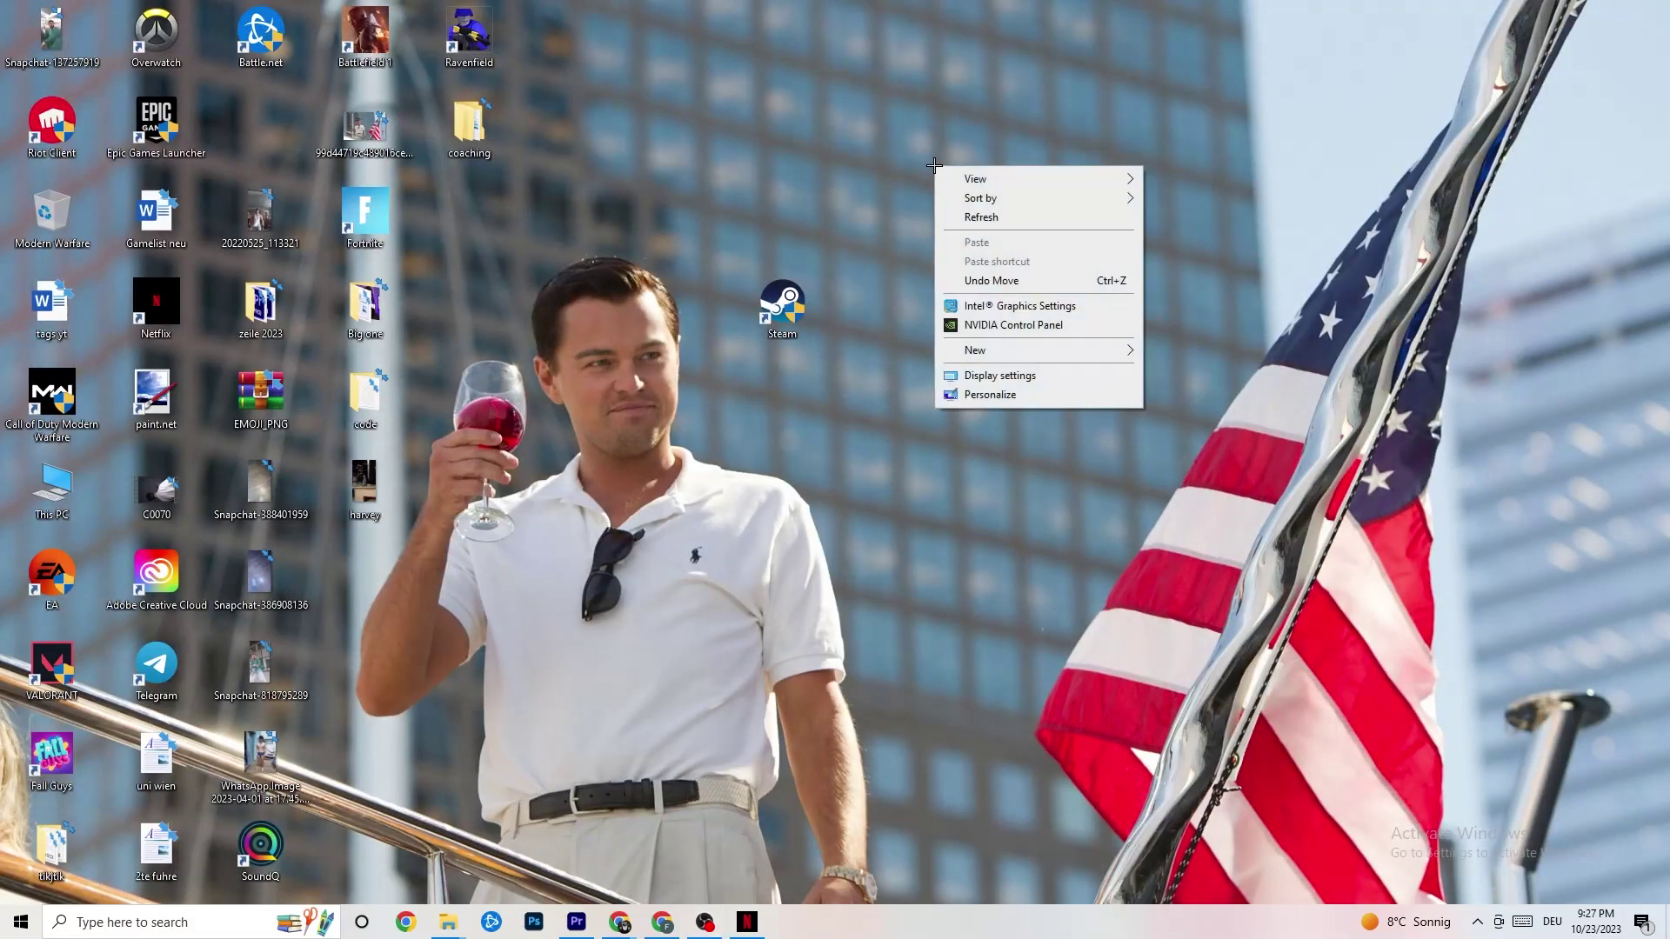
click(990, 327)
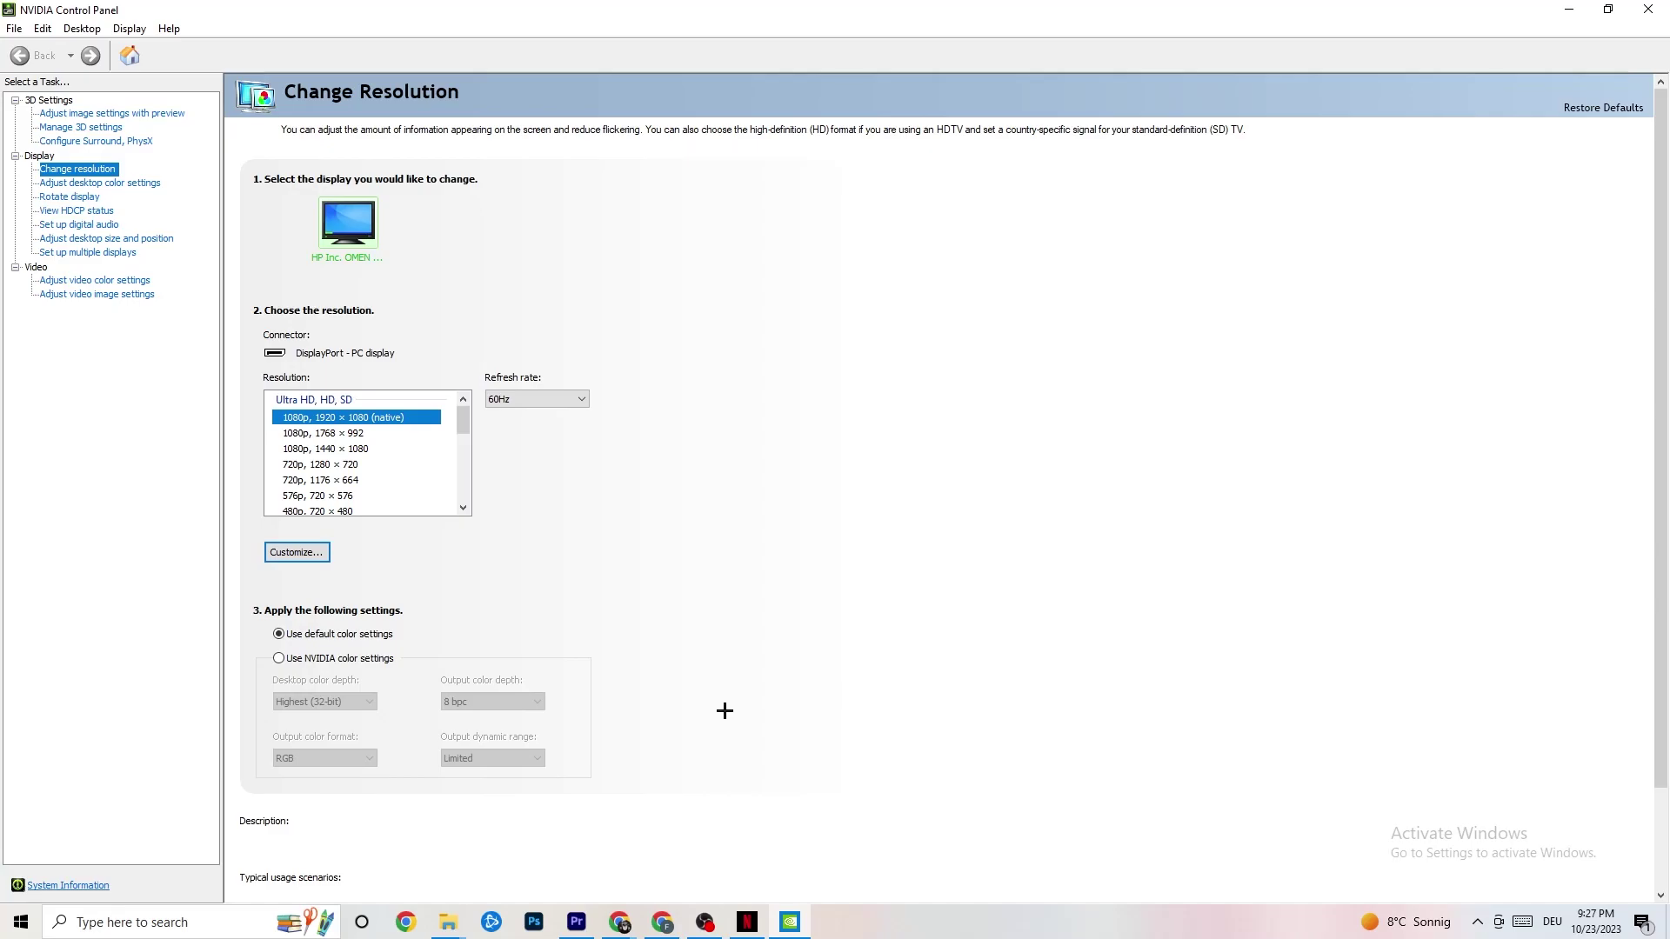
click(93, 115)
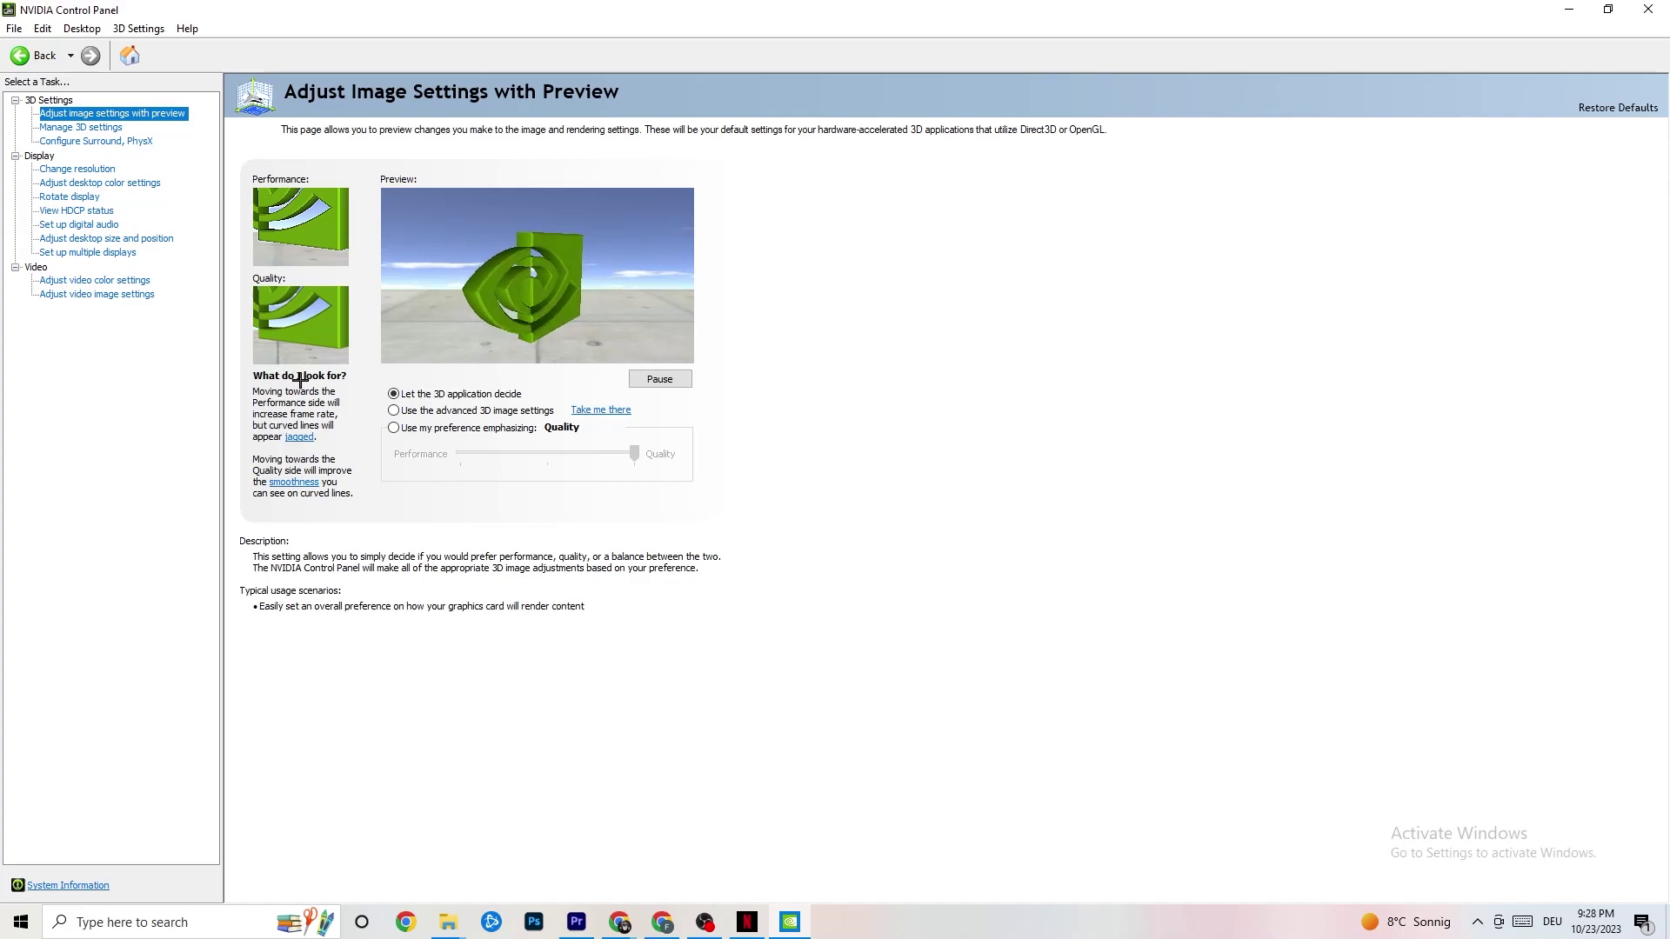
- Check that Change resolution shows 1920 × 1080 native at 60Hz, then minimize NVIDIA Control Panel
click(61, 171)
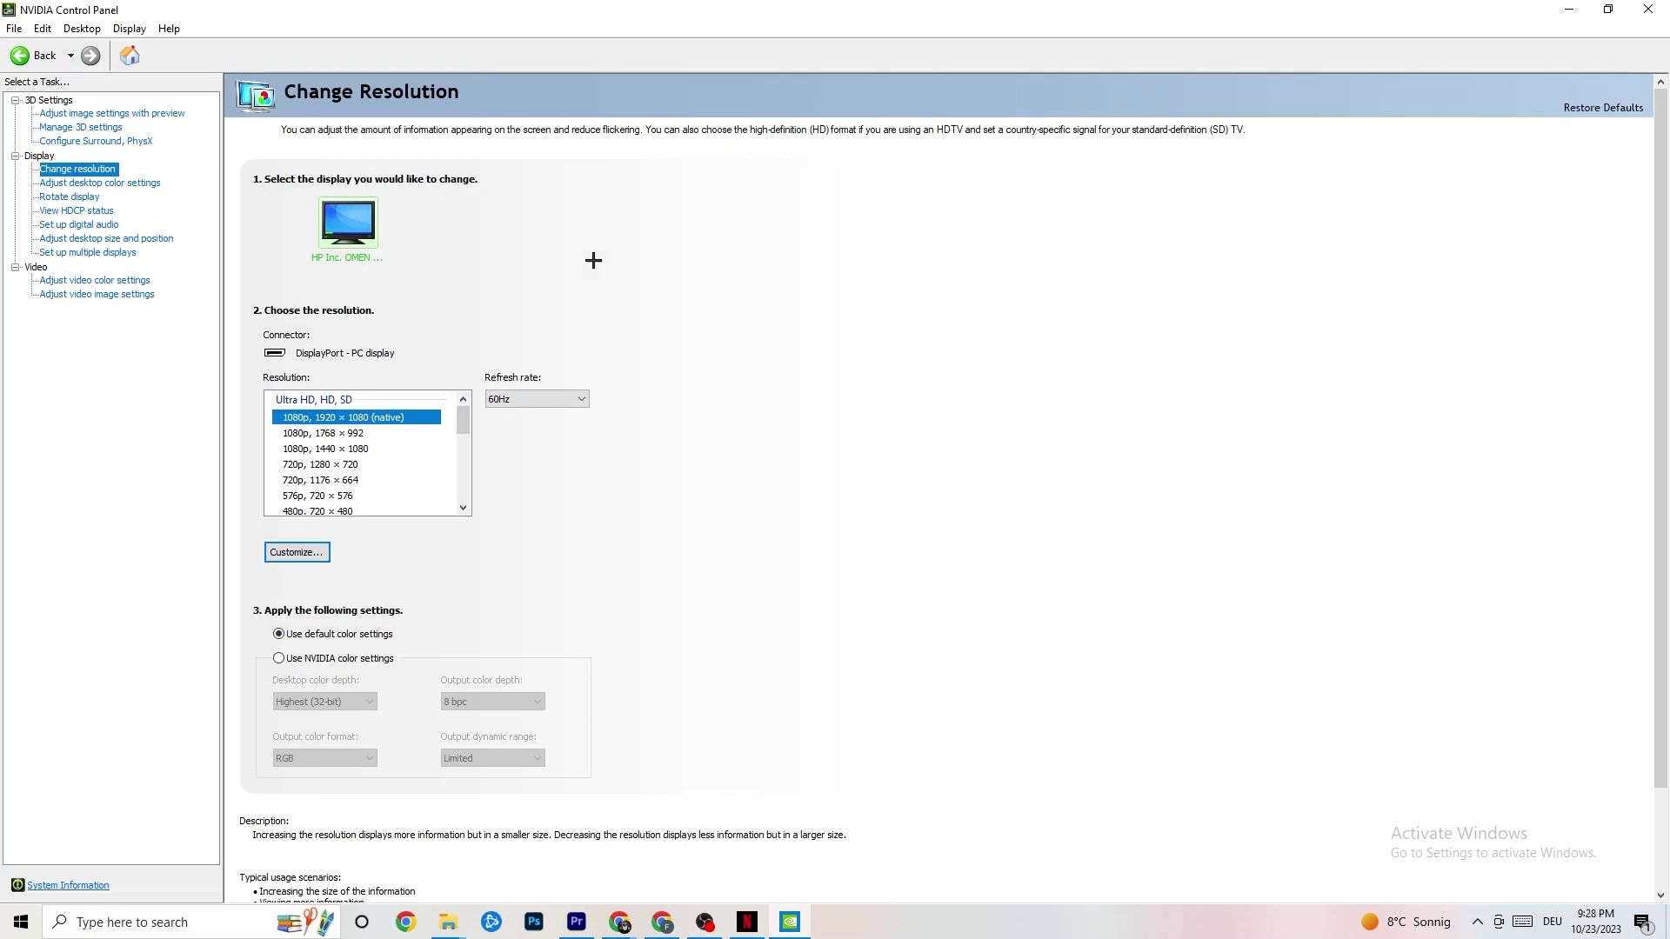
click(1575, 8)
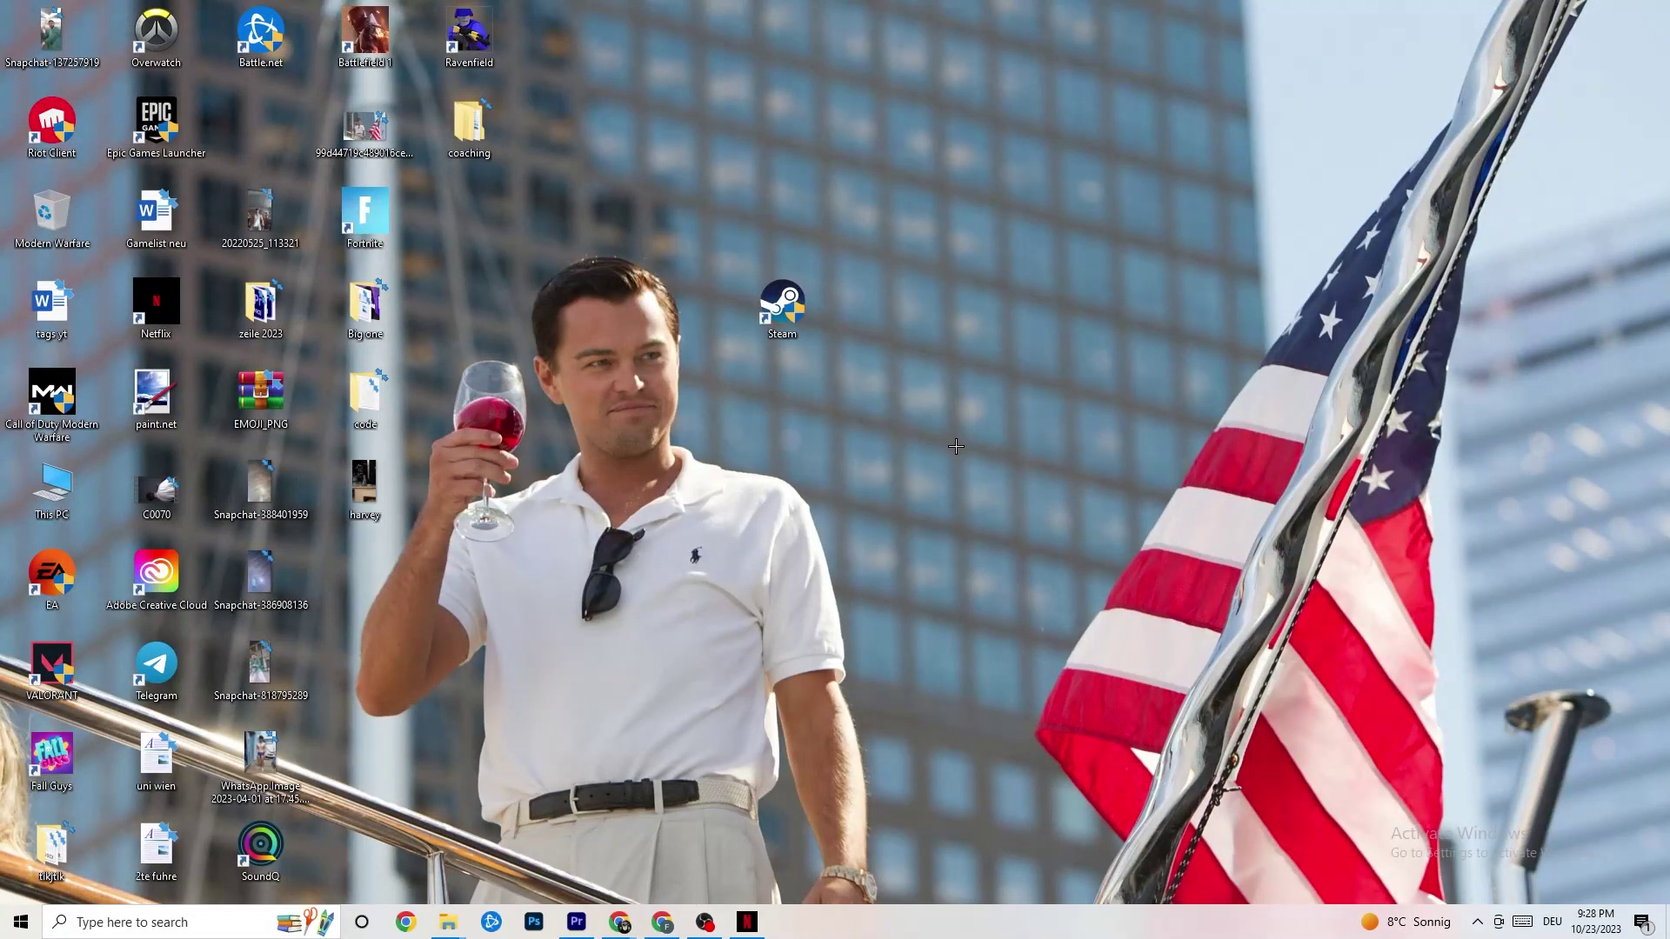